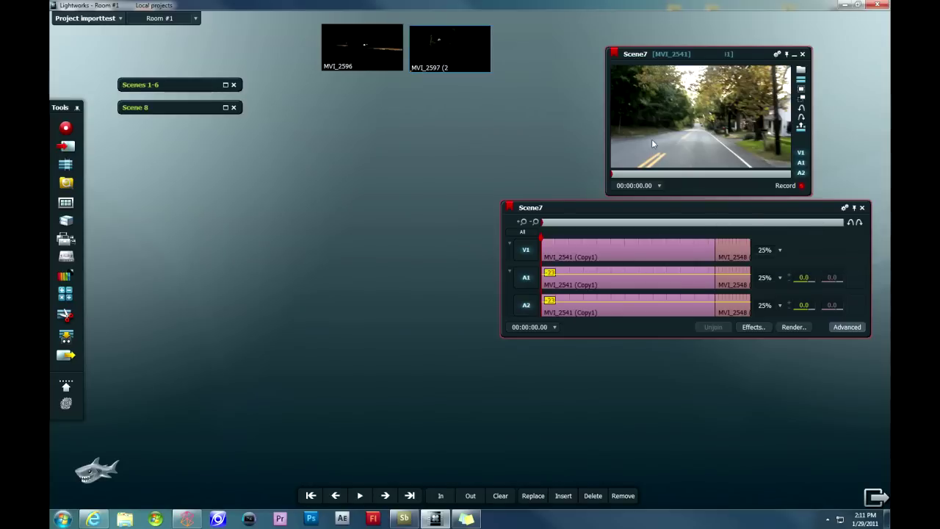
Step: Turn off the red Record indicator on the Scene7 viewer
{"action": "left_click", "coordinate": [800, 186]}
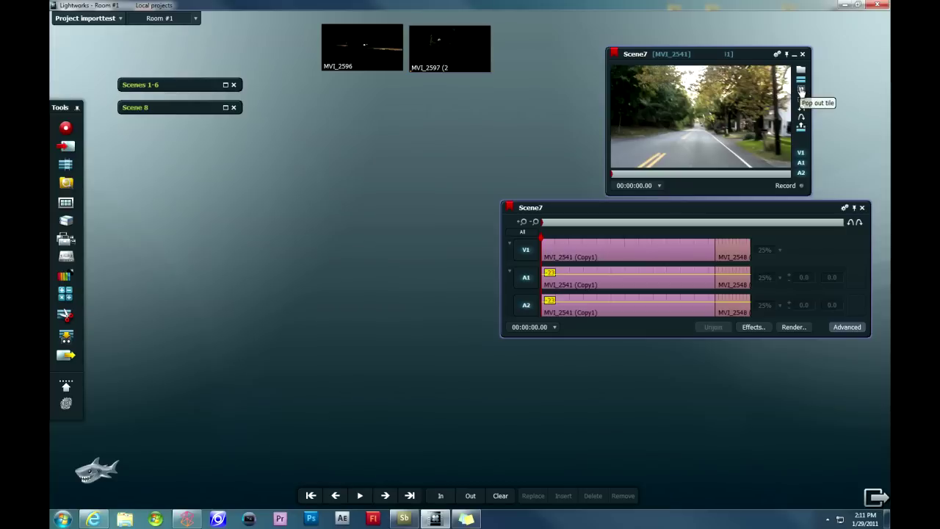
Step: Pop Scene7 out as a workspace tile, then reopen it in its own viewer
{"action": "left_click_drag", "start_coordinate": [801, 90], "coordinate": [367, 134]}
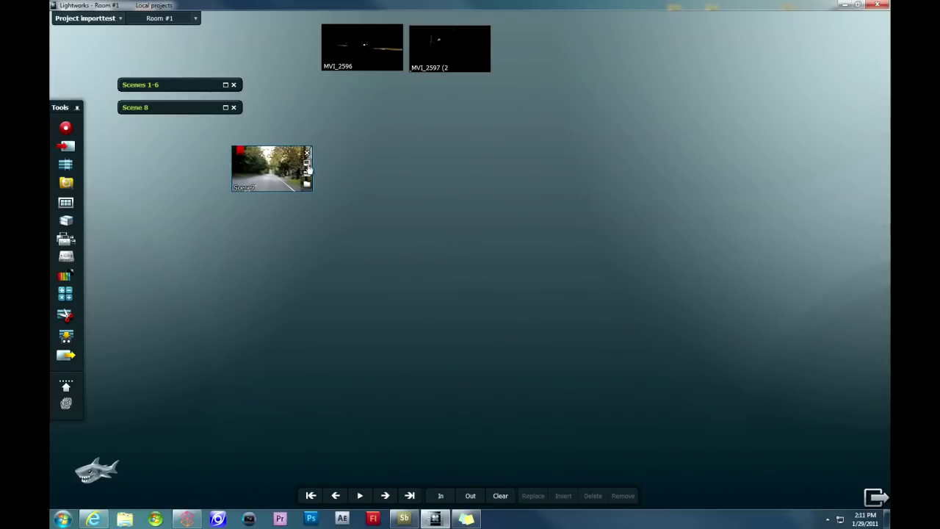
{"action": "double_click", "coordinate": [309, 168]}
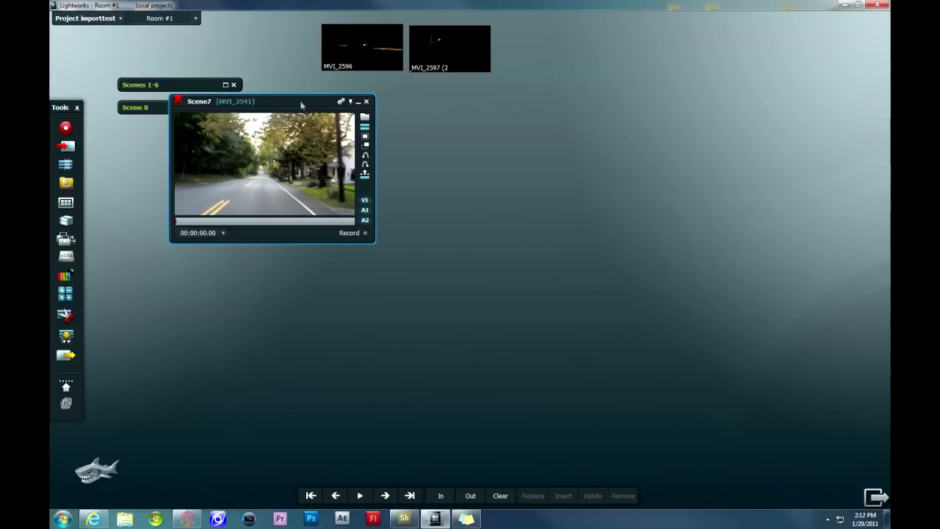
Step: Play Scene7, jumping to about 28, 40 and 46 seconds, then into the MVI_2548 shot
{"action": "left_click_drag", "start_coordinate": [301, 101], "coordinate": [499, 112]}
{"action": "left_click", "coordinate": [454, 194]}
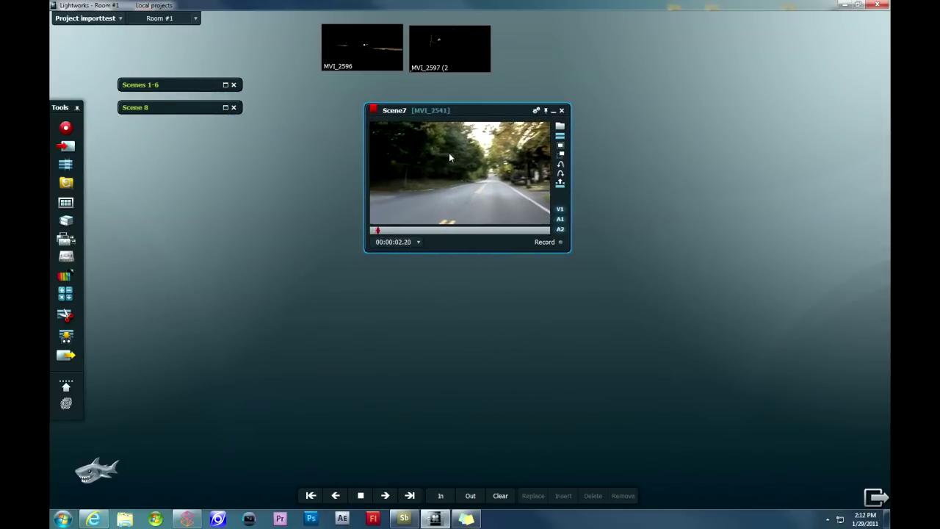
{"action": "left_click", "coordinate": [453, 231]}
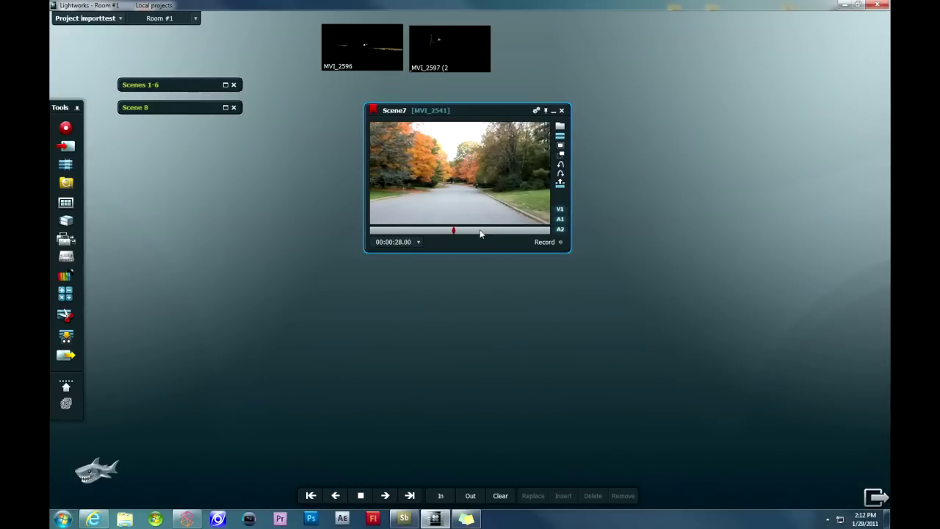
{"action": "left_click", "coordinate": [490, 231]}
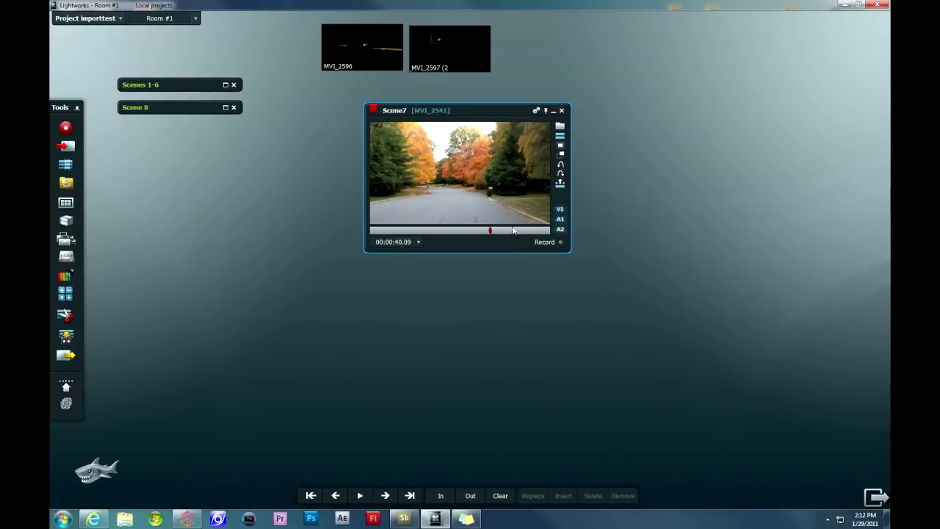
{"action": "left_click", "coordinate": [509, 231]}
{"action": "left_click", "coordinate": [522, 231]}
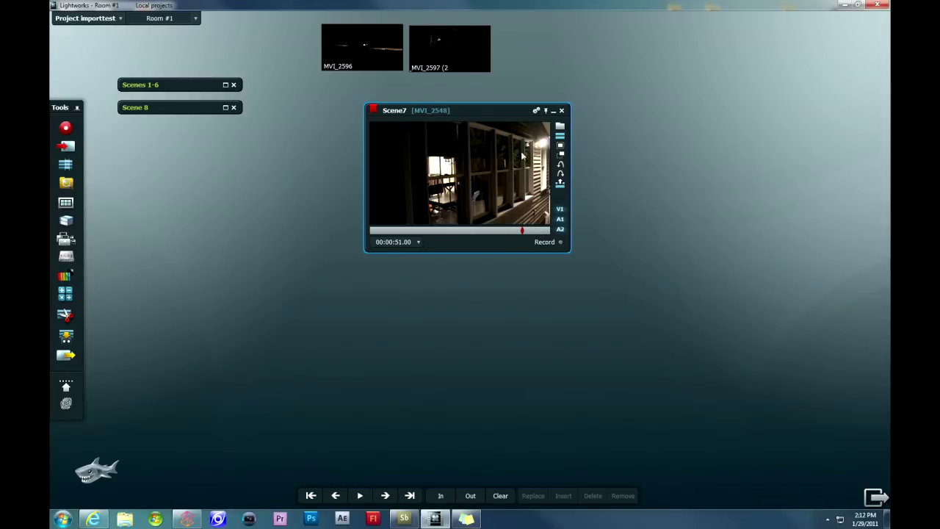
Step: Play briefly from the MVI_2548 shot, stop, and close Scene7 back into a tile
{"action": "key", "text": "space"}
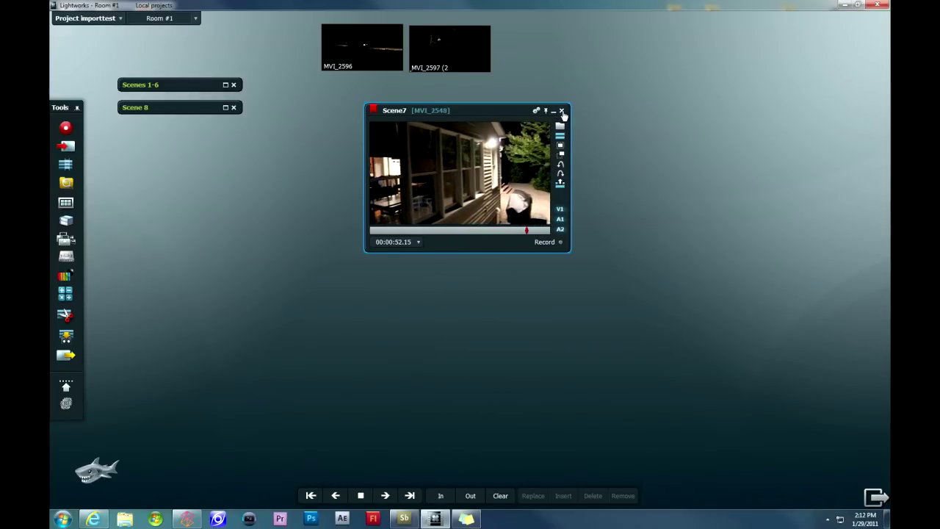
{"action": "key", "text": "space"}
{"action": "left_click", "coordinate": [562, 110]}
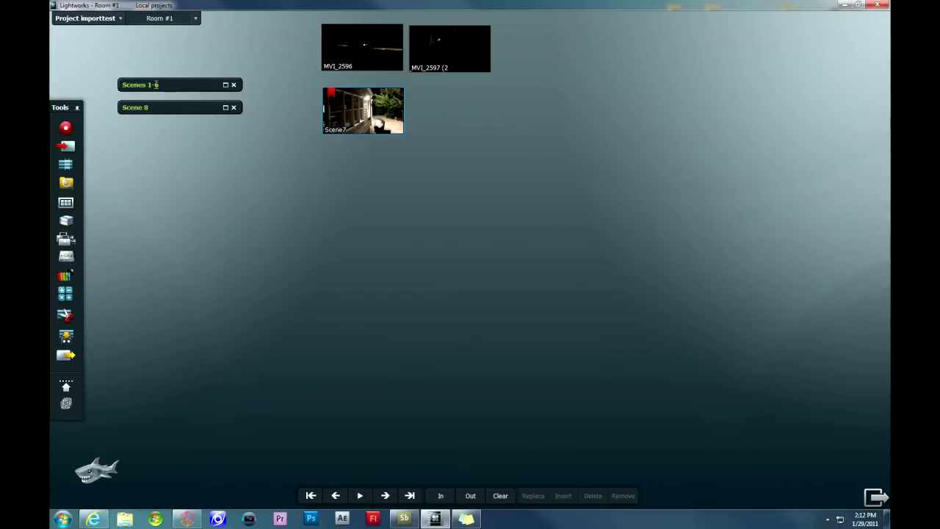
Step: Lower the Scene 8 bin bar slightly, leaving a gap under Scenes 1-6
{"action": "mouse_move", "coordinate": [359, 120]}
{"action": "left_click_drag", "start_coordinate": [213, 112], "coordinate": [209, 127]}
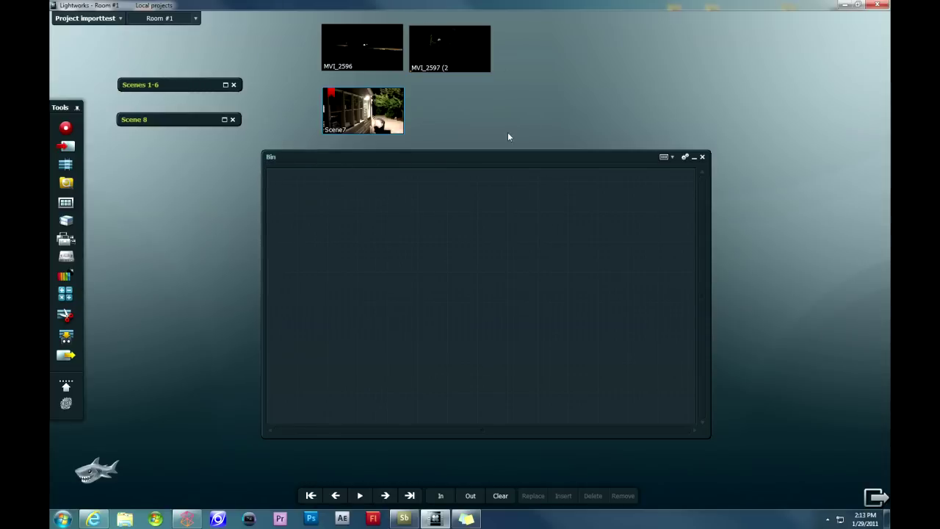
Step: Name the new bin 'Scene7' and set its Permanence to Permanent
{"action": "left_click", "coordinate": [274, 157]}
{"action": "type", "text": "Scene7"}
{"action": "left_click", "coordinate": [684, 157]}
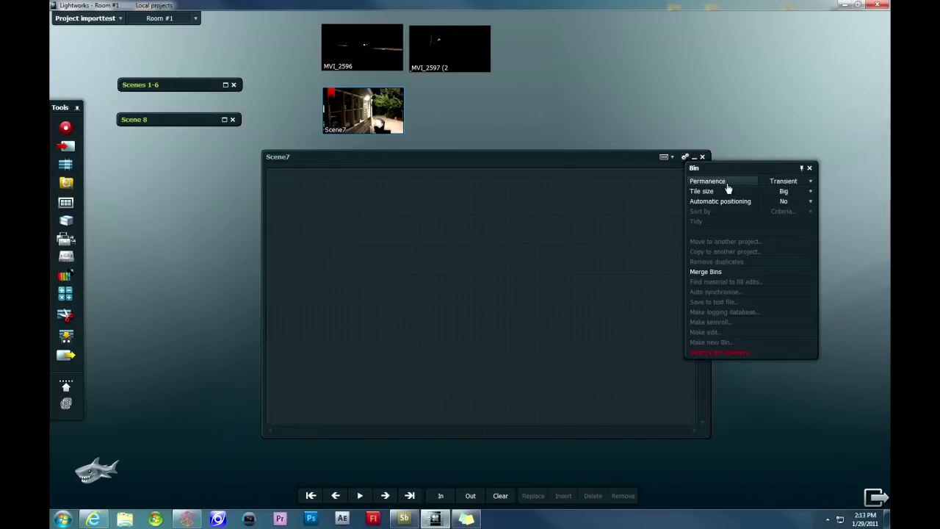
{"action": "left_click", "coordinate": [792, 184]}
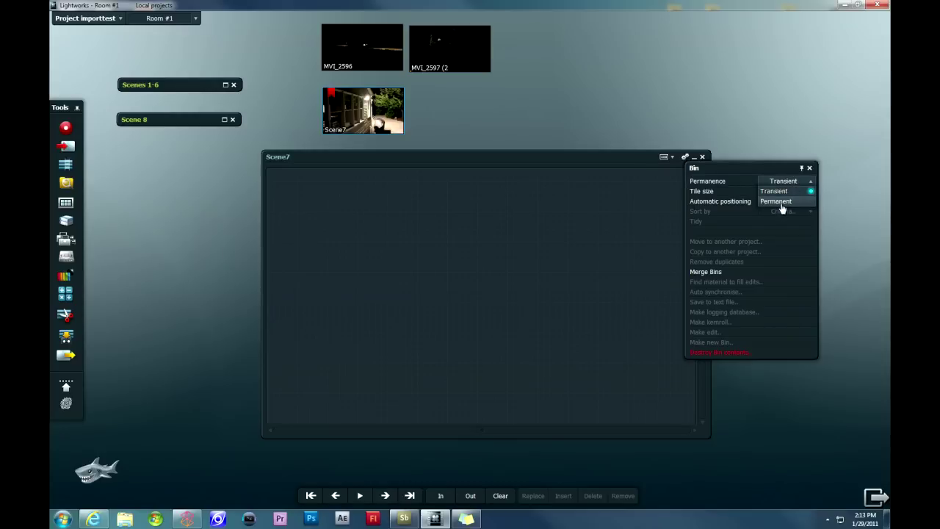
{"action": "left_click", "coordinate": [782, 208]}
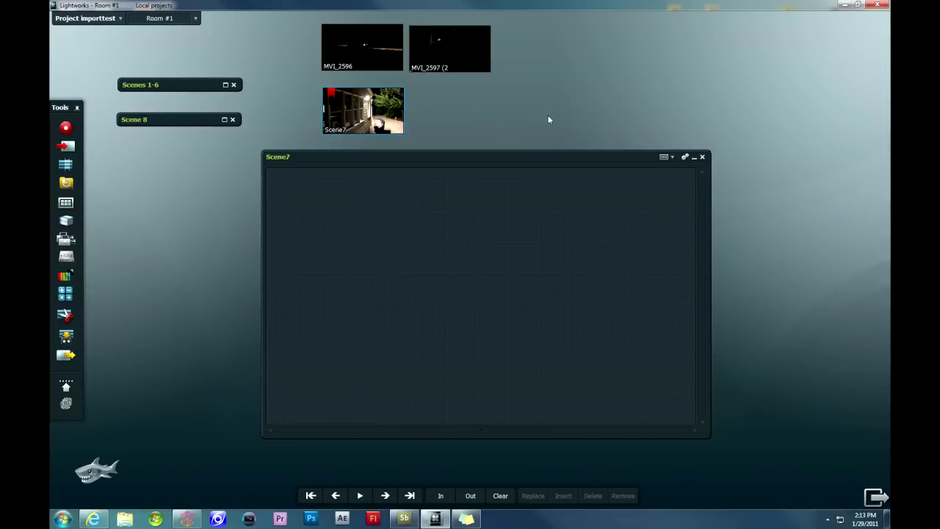
Step: Put the Scene7 edit in the Scene7 bin, collapse it, and dock it between Scenes 1-6 and Scene 8
{"action": "mouse_move", "coordinate": [373, 104]}
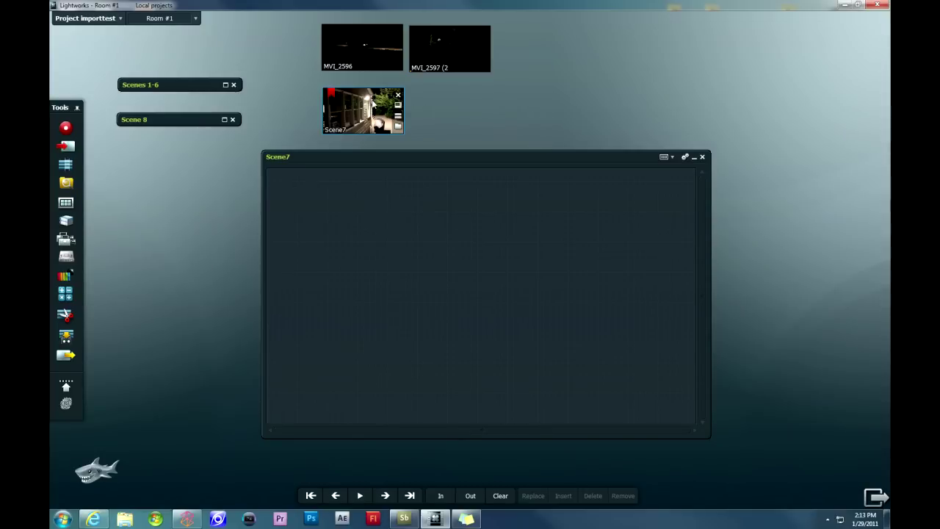
{"action": "left_click_drag", "start_coordinate": [373, 103], "coordinate": [316, 197]}
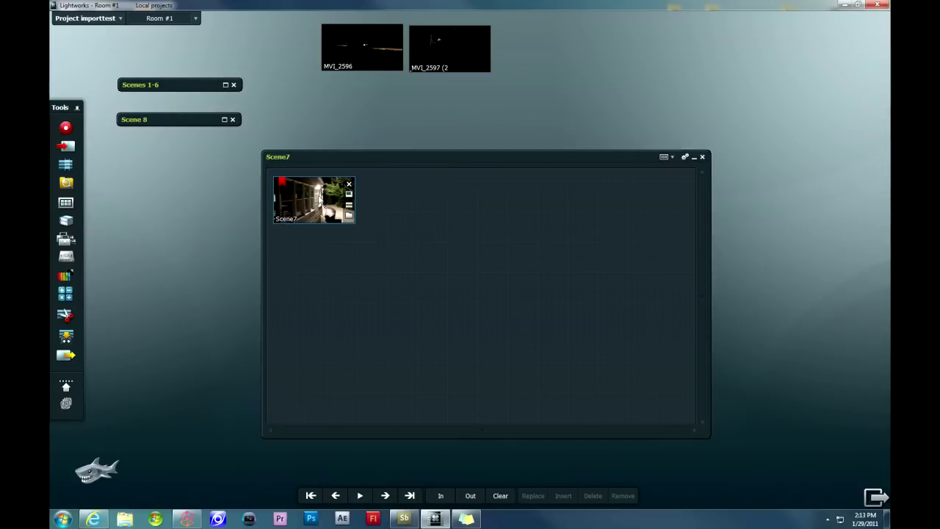
{"action": "left_click", "coordinate": [694, 157]}
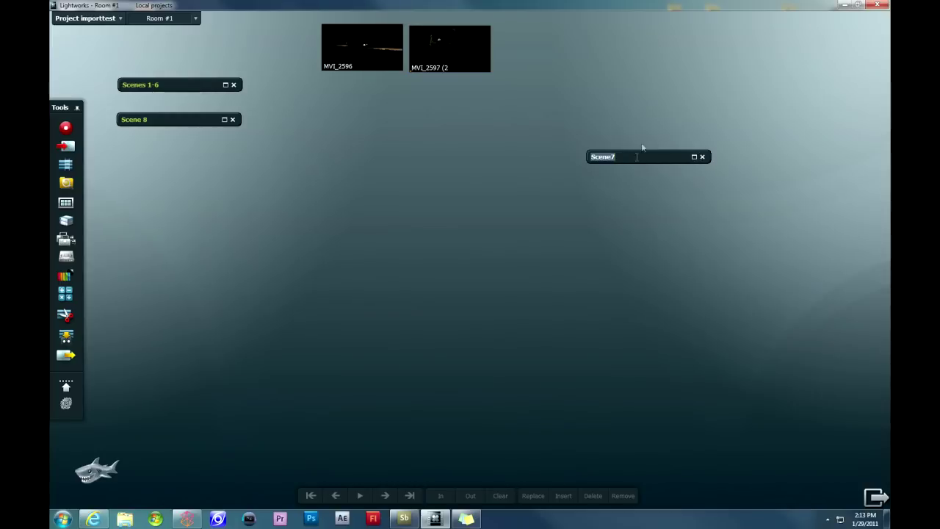
{"action": "left_click", "coordinate": [639, 158]}
{"action": "left_click_drag", "start_coordinate": [682, 162], "coordinate": [213, 109]}
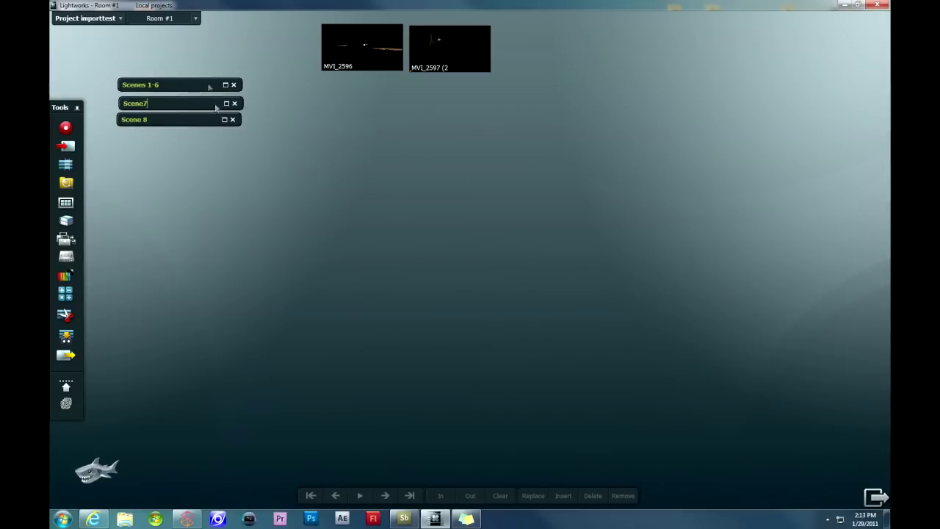
{"action": "left_click", "coordinate": [199, 105]}
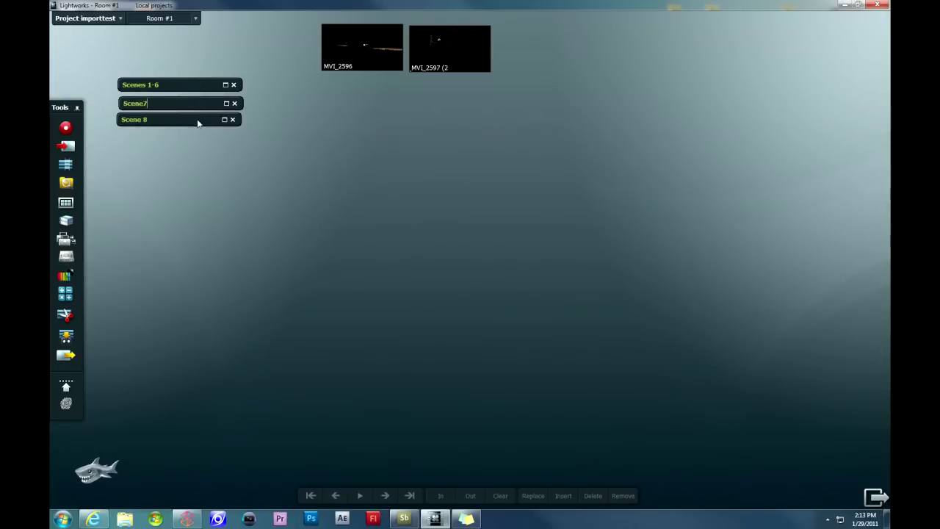
Step: Create a new bin holding MVI_2596 and name it 'Temp'
{"action": "left_click", "coordinate": [318, 111]}
{"action": "left_click", "coordinate": [66, 206]}
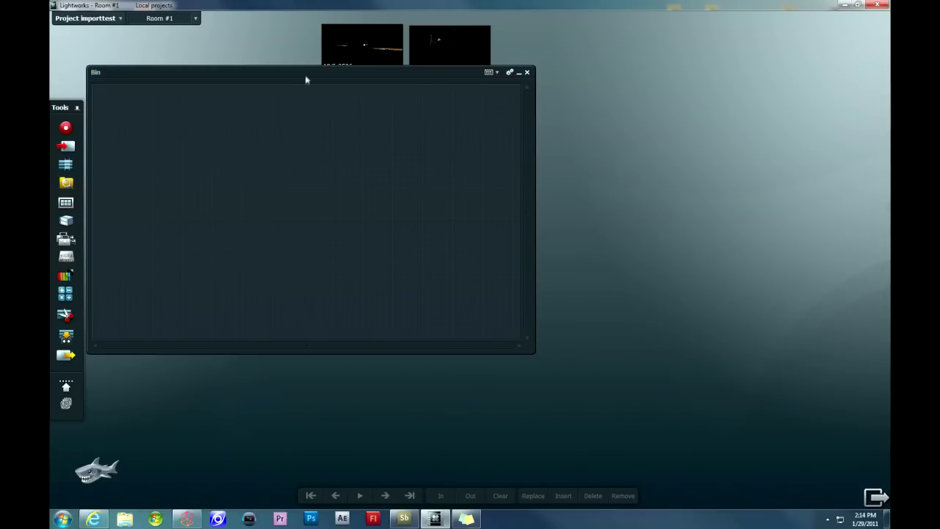
{"action": "left_click_drag", "start_coordinate": [307, 79], "coordinate": [497, 126]}
{"action": "left_click_drag", "start_coordinate": [369, 42], "coordinate": [346, 150]}
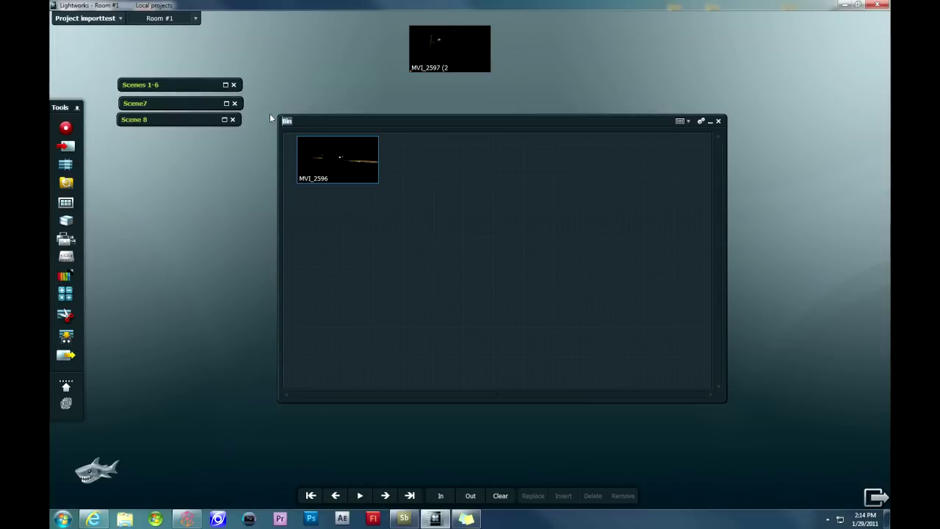
{"action": "type", "text": "Temp"}
Step: Collapse Temp below Scene 8, then close the Temp and Scene7 bins
{"action": "left_click", "coordinate": [710, 121]}
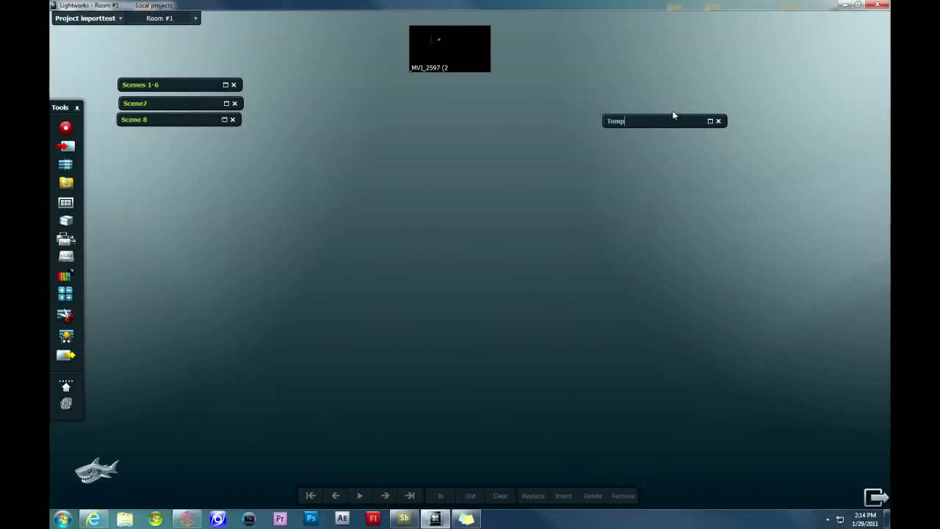
{"action": "left_click_drag", "start_coordinate": [681, 126], "coordinate": [192, 155]}
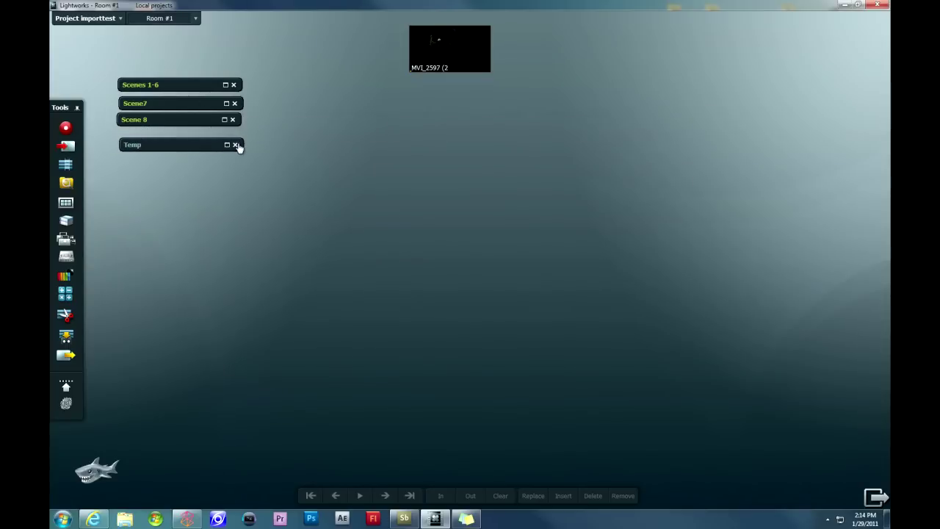
{"action": "left_click", "coordinate": [235, 144]}
{"action": "left_click", "coordinate": [235, 104]}
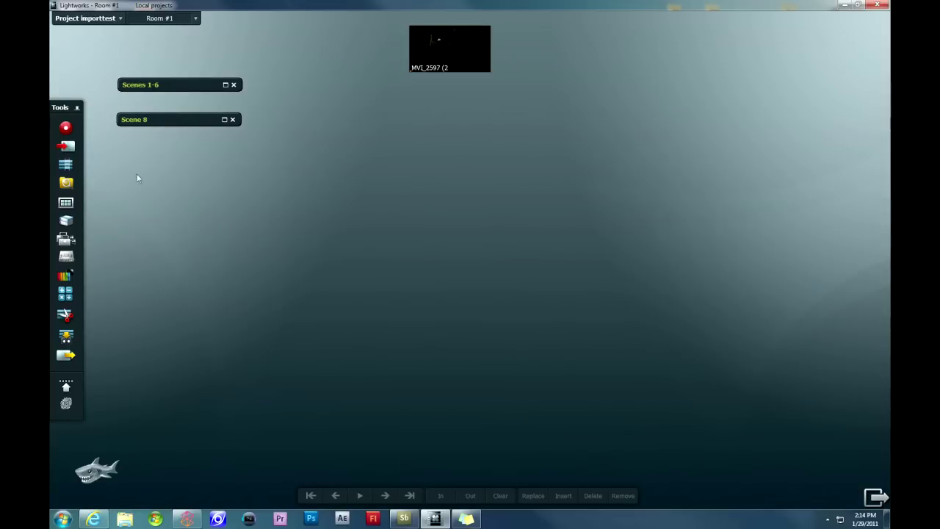
Step: Search bins, racks and sync groups for 'tem' to recover the Temp bin
{"action": "left_click", "coordinate": [66, 186]}
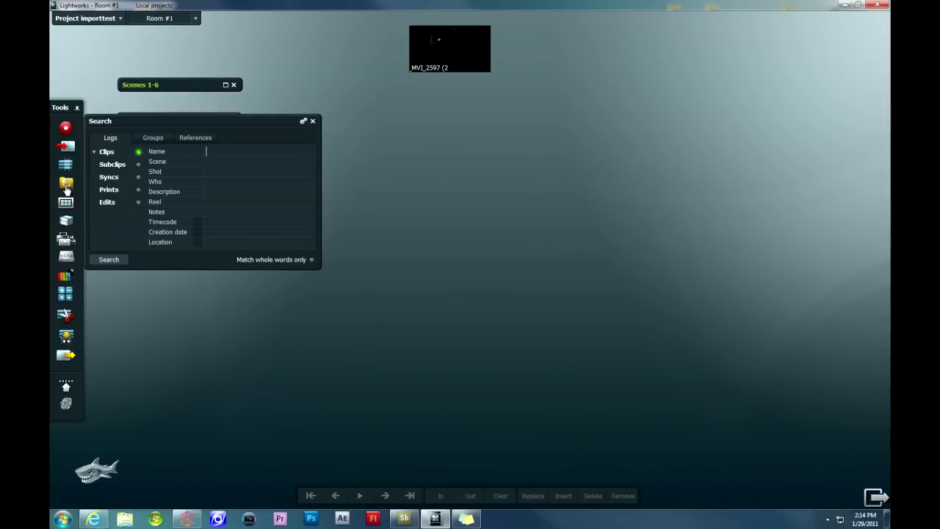
{"action": "left_click_drag", "start_coordinate": [162, 124], "coordinate": [427, 127]}
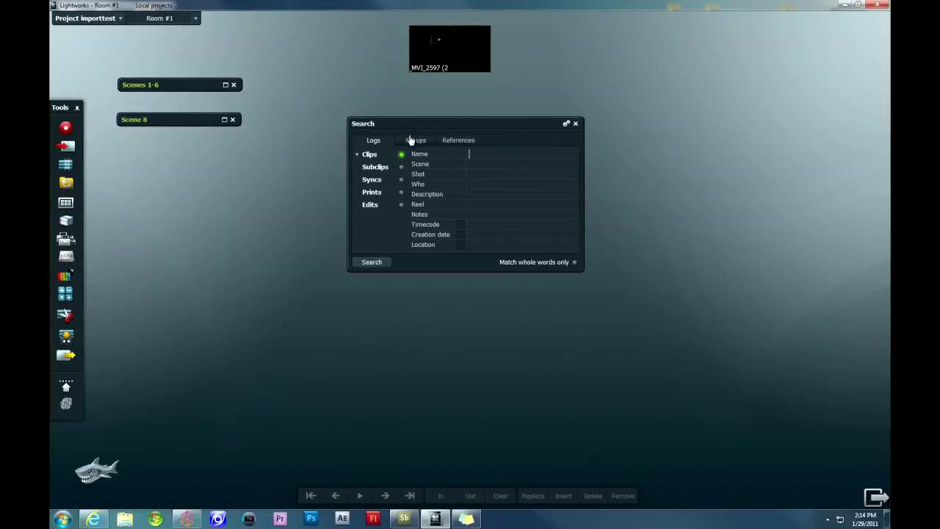
{"action": "left_click", "coordinate": [412, 140]}
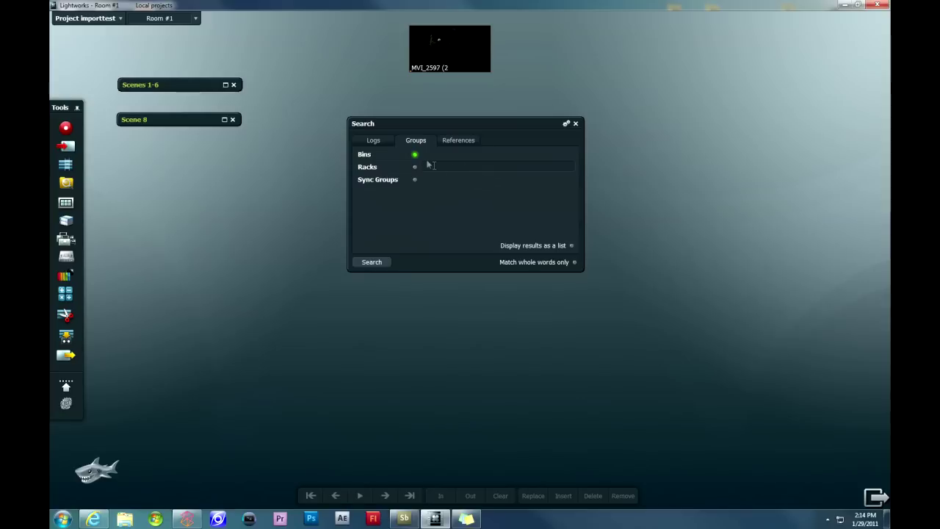
{"action": "left_click", "coordinate": [415, 155]}
{"action": "type", "text": "temp"}
{"action": "left_click", "coordinate": [374, 266]}
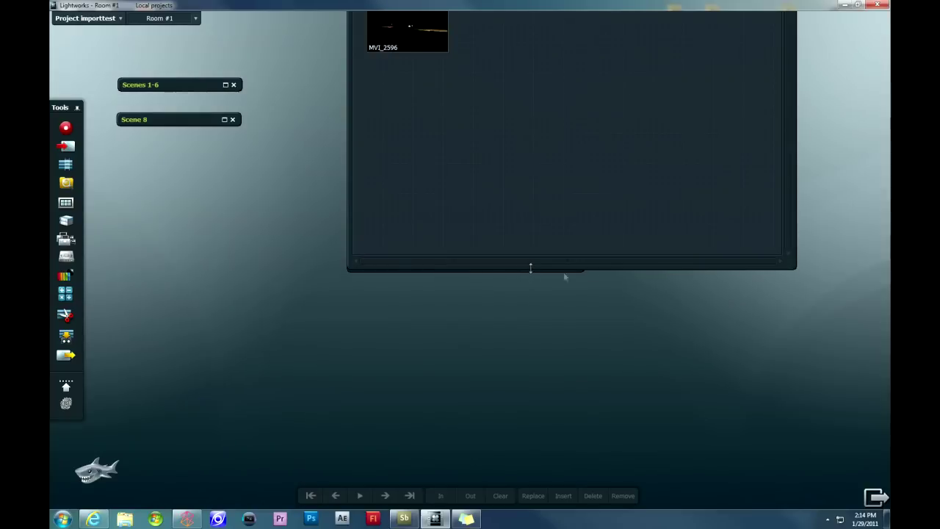
{"action": "left_click_drag", "start_coordinate": [673, 212], "coordinate": [547, 408]}
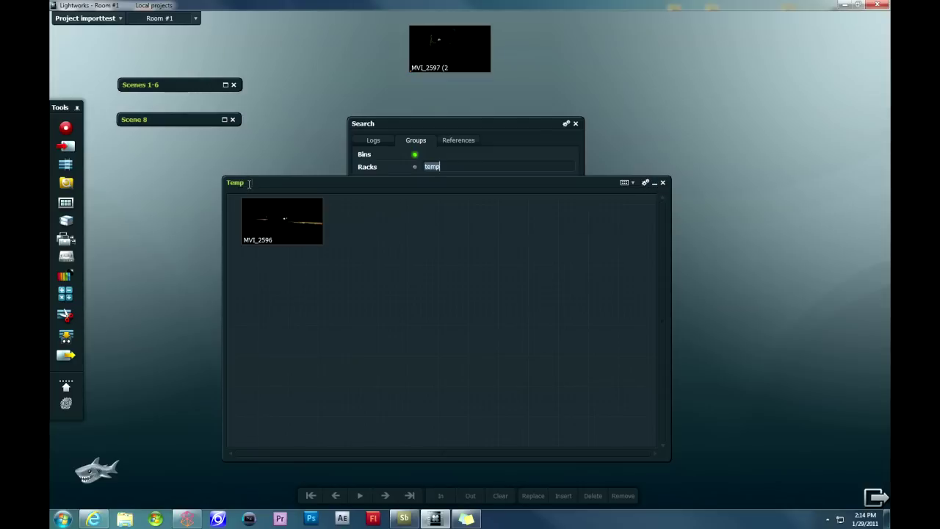
Step: Set Temp's Permanence to Transient, collapse it under Scene 8, then close Search and Temp
{"action": "left_click", "coordinate": [646, 183]}
{"action": "left_click", "coordinate": [735, 210]}
{"action": "left_click", "coordinate": [736, 217]}
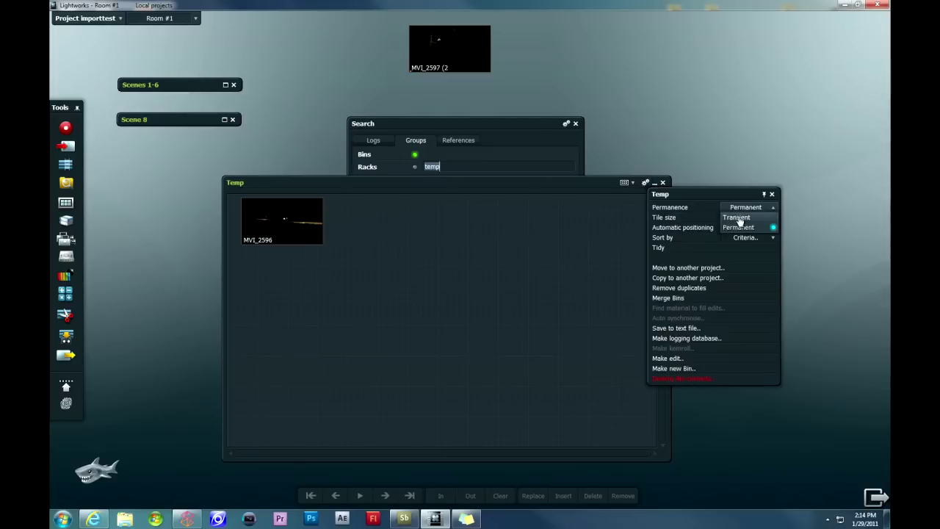
{"action": "left_click", "coordinate": [654, 183]}
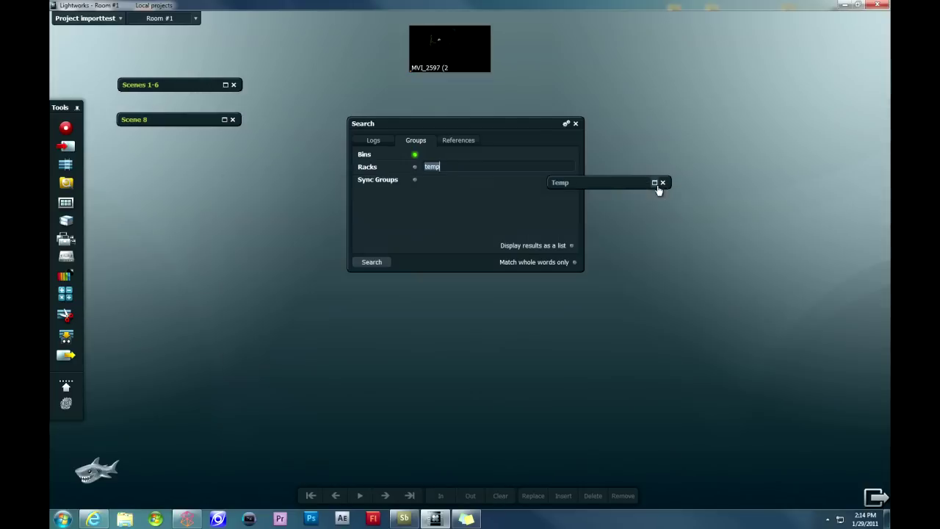
{"action": "left_click_drag", "start_coordinate": [645, 184], "coordinate": [218, 151]}
{"action": "left_click", "coordinate": [575, 125]}
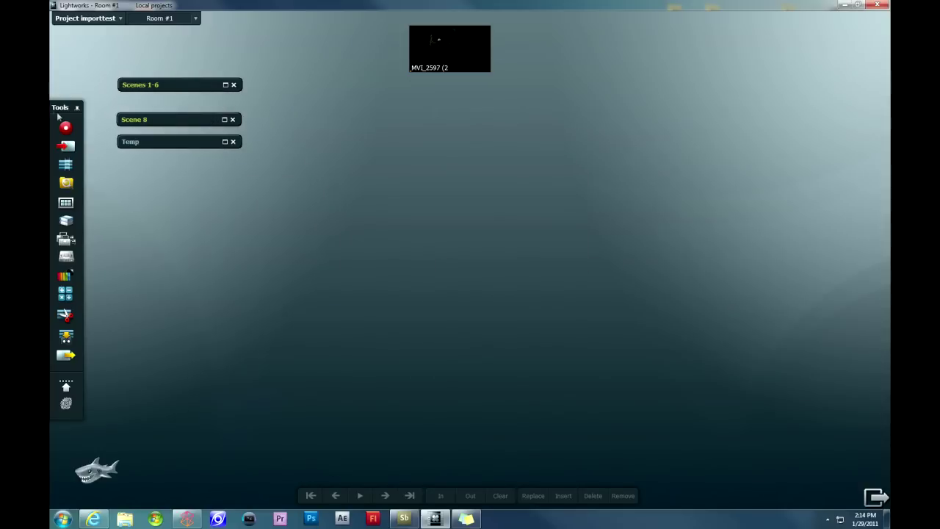
{"action": "left_click", "coordinate": [233, 142]}
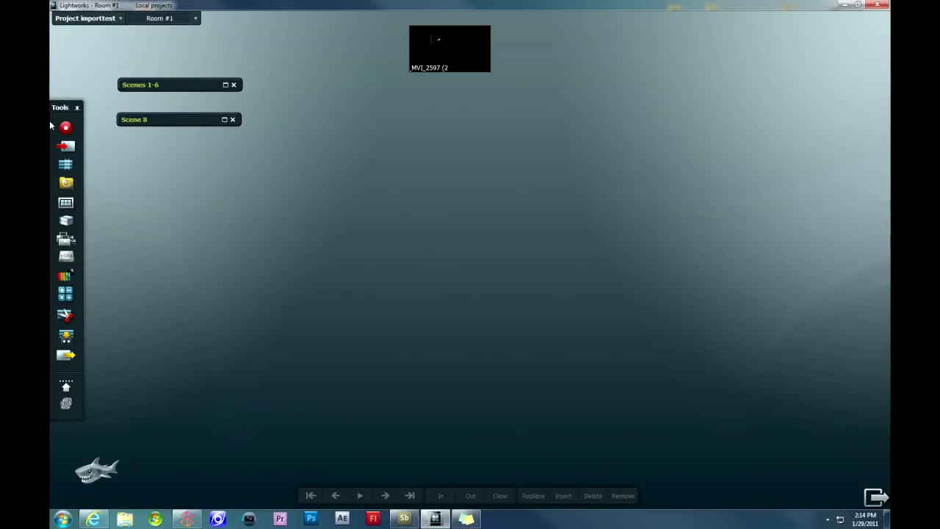
Step: Search bins and racks for 'temp' again and dismiss the no-matches message
{"action": "left_click", "coordinate": [66, 182]}
{"action": "left_click", "coordinate": [126, 139]}
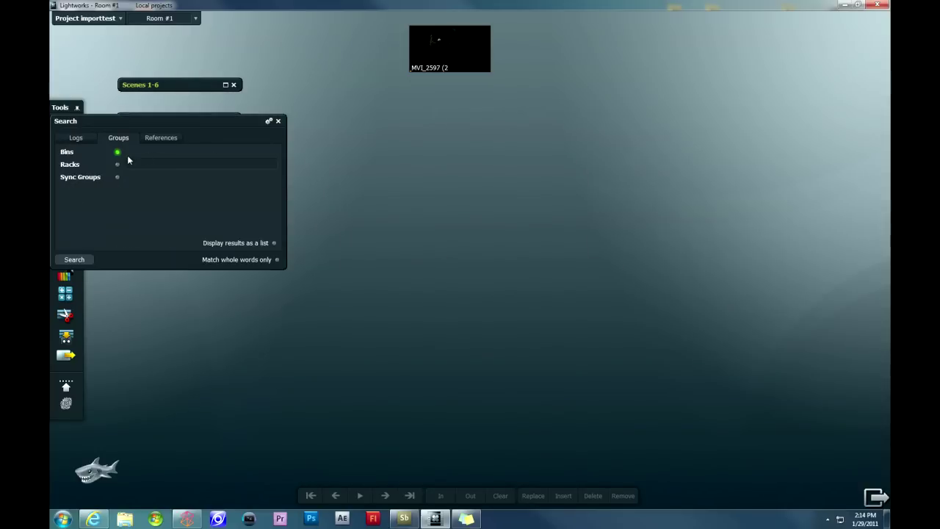
{"action": "key", "text": "Return"}
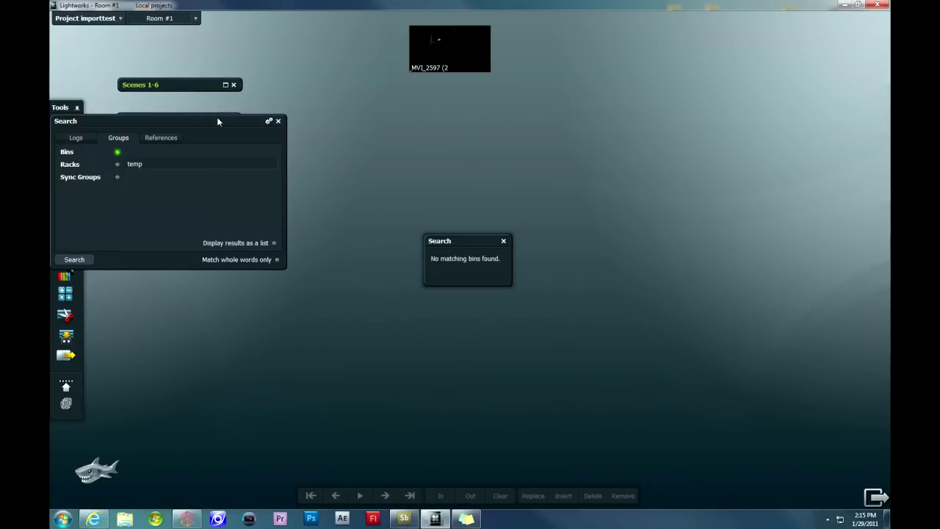
{"action": "left_click_drag", "start_coordinate": [218, 118], "coordinate": [681, 169]}
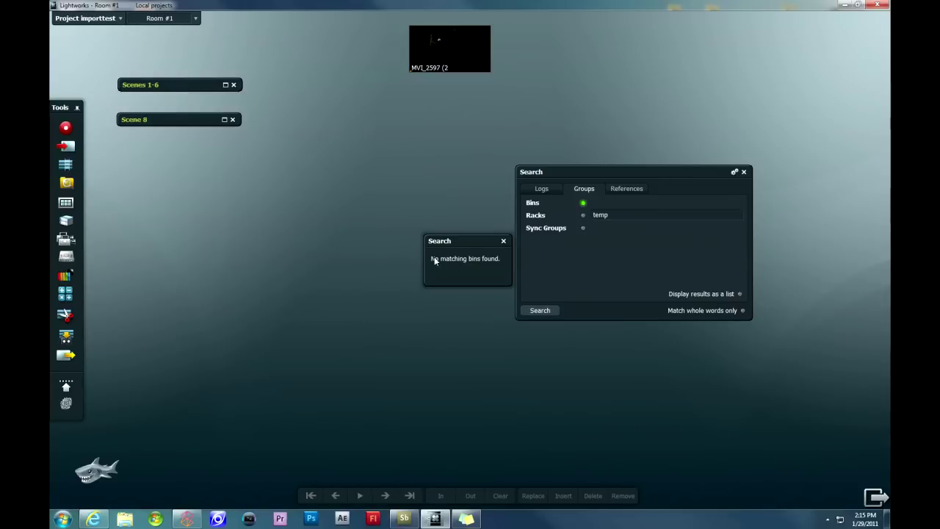
{"action": "left_click_drag", "start_coordinate": [449, 241], "coordinate": [466, 245]}
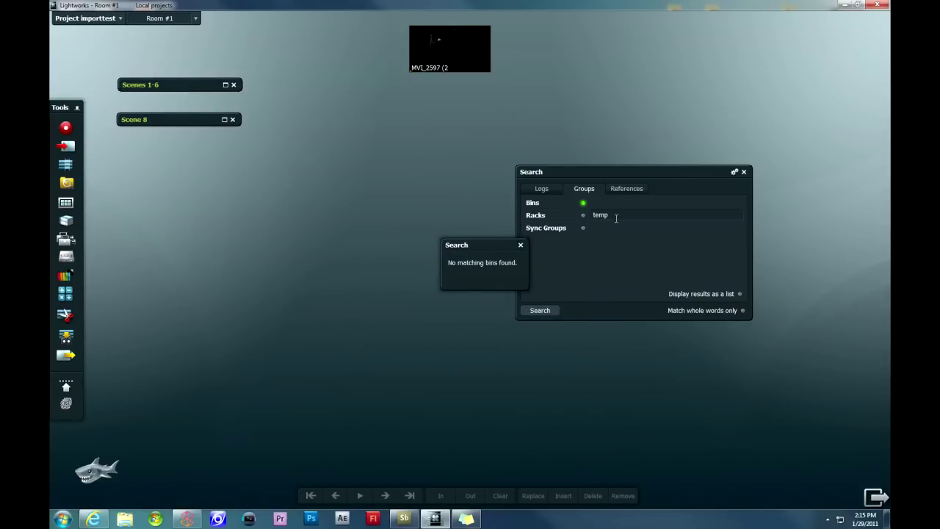
{"action": "left_click", "coordinate": [520, 246]}
{"action": "left_click", "coordinate": [542, 188]}
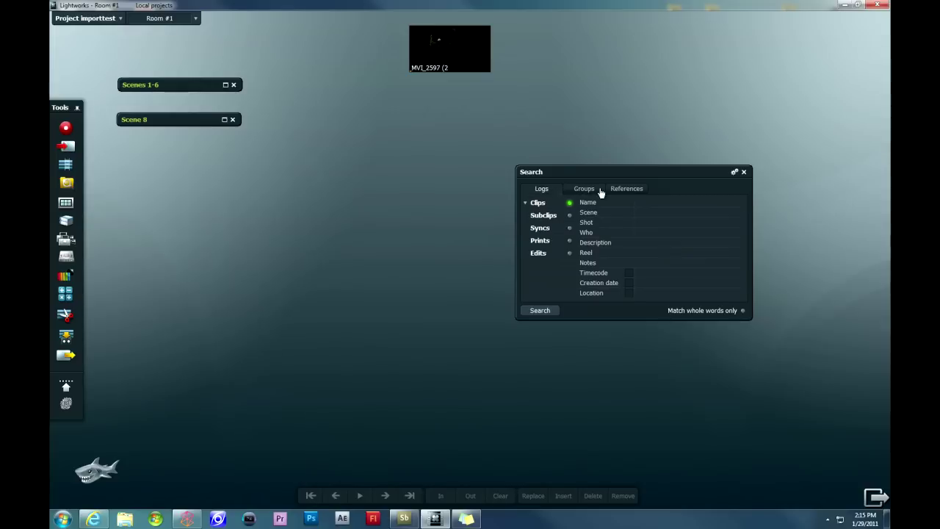
{"action": "left_click", "coordinate": [584, 189]}
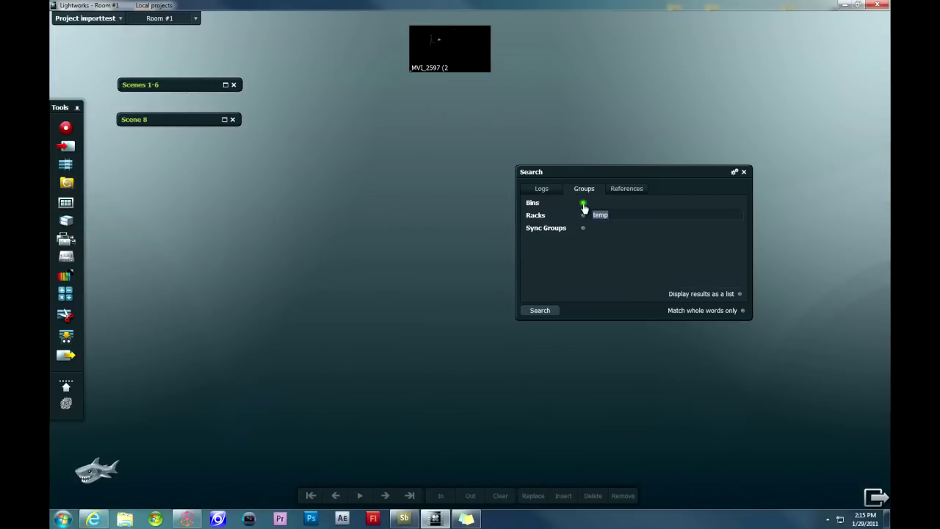
Step: Search bins for 'scene' to bring back the Scene7 bin, then close Search
{"action": "left_click", "coordinate": [583, 204]}
{"action": "left_click", "coordinate": [583, 204]}
{"action": "type", "text": "scene7"}
{"action": "left_click", "coordinate": [545, 311]}
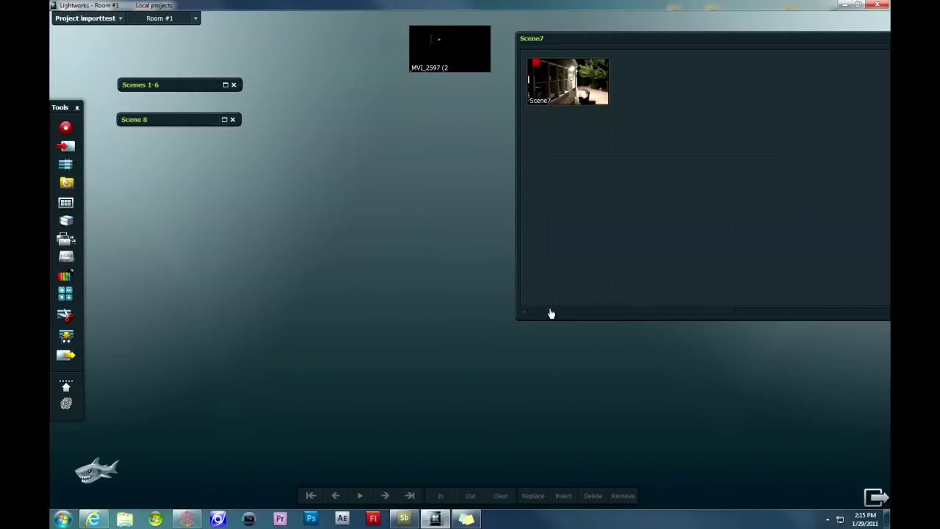
{"action": "left_click_drag", "start_coordinate": [627, 44], "coordinate": [303, 149]}
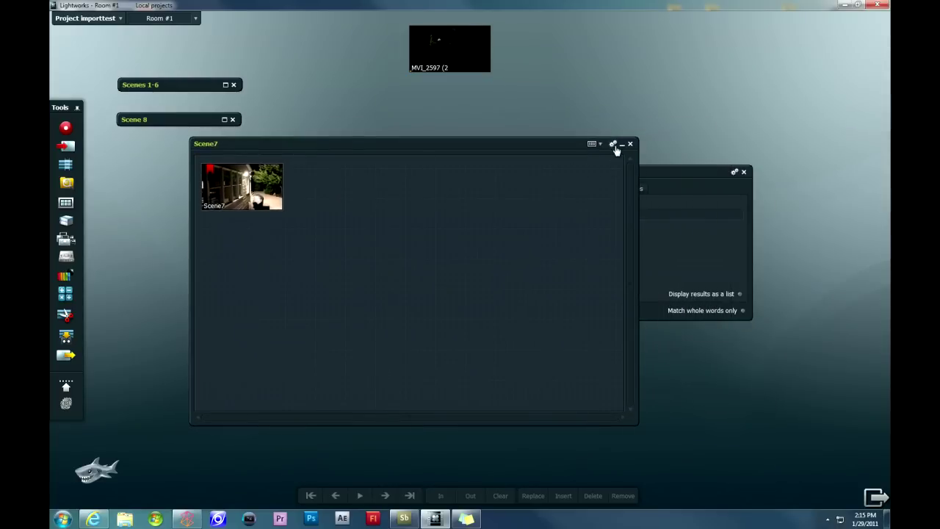
{"action": "left_click", "coordinate": [743, 172]}
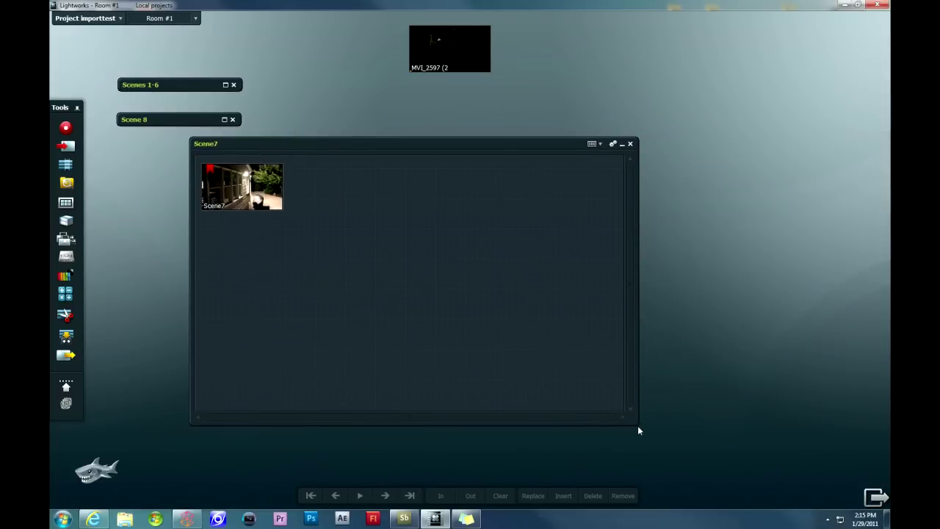
Step: Shrink and collapse Scene7, docking it between Scenes 1-6 and Scene 8
{"action": "left_click_drag", "start_coordinate": [638, 423], "coordinate": [505, 231]}
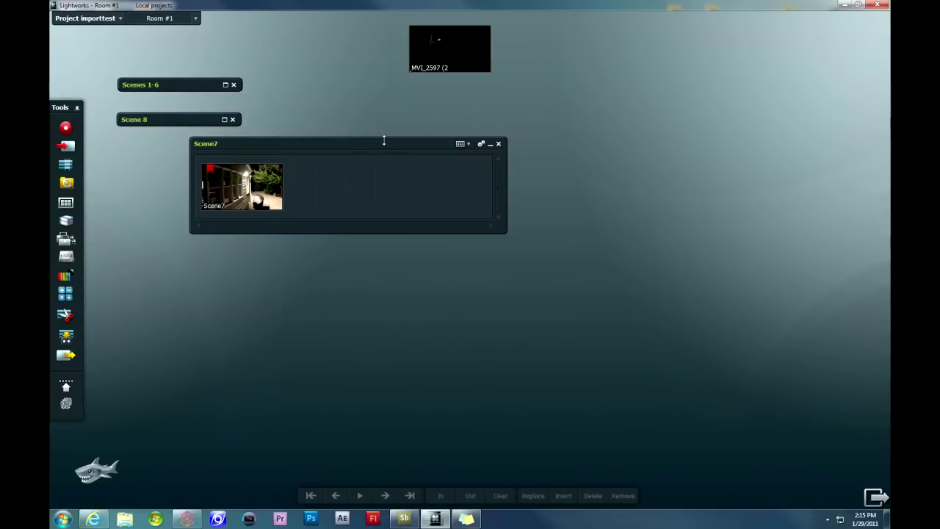
{"action": "left_click", "coordinate": [490, 144]}
{"action": "left_click_drag", "start_coordinate": [414, 143], "coordinate": [164, 105]}
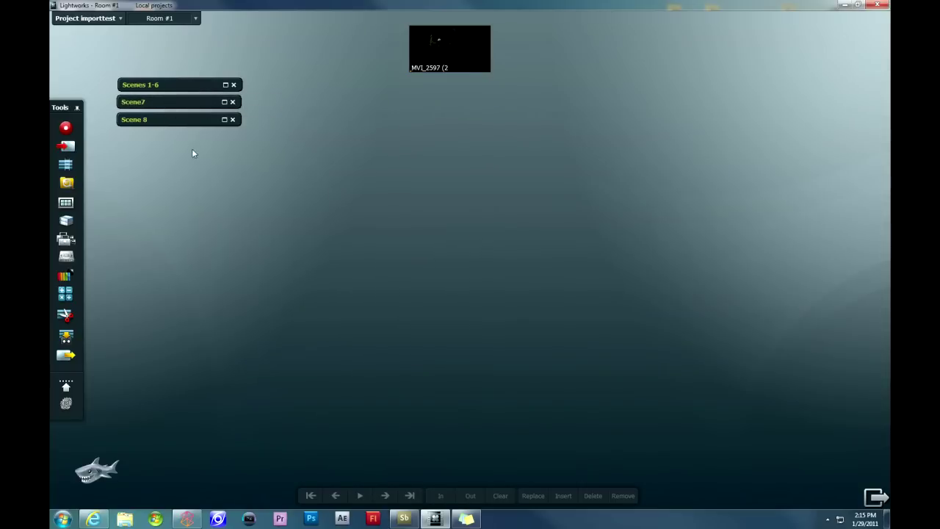
Step: Expand the Scenes 1-6 and Scene7 bins, moving Scenes 1-6 right and Scene7 lower
{"action": "left_click", "coordinate": [225, 84]}
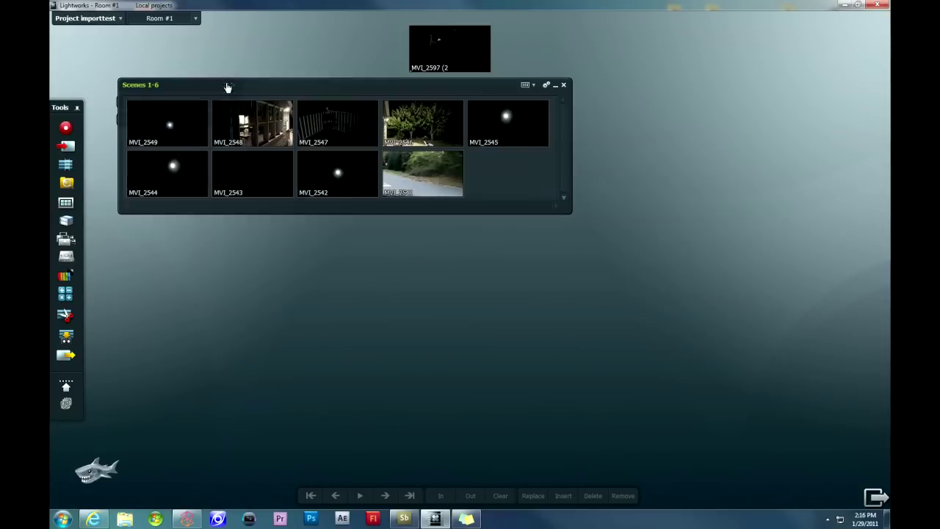
{"action": "left_click_drag", "start_coordinate": [430, 83], "coordinate": [630, 120]}
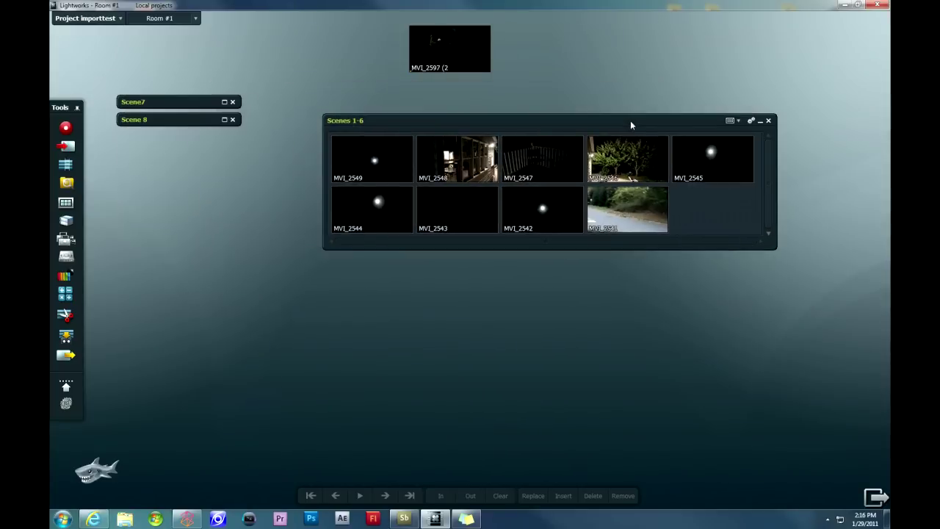
{"action": "left_click", "coordinate": [229, 100]}
{"action": "left_click_drag", "start_coordinate": [281, 105], "coordinate": [273, 227]}
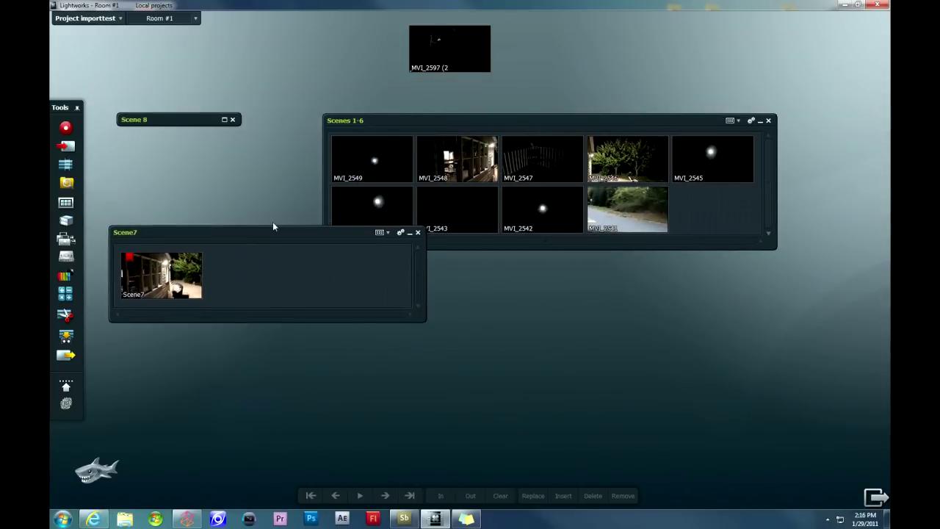
Step: Expand, narrow and move the Scene 8 bin to the upper left, then open the Scene7 edit
{"action": "left_click", "coordinate": [225, 120]}
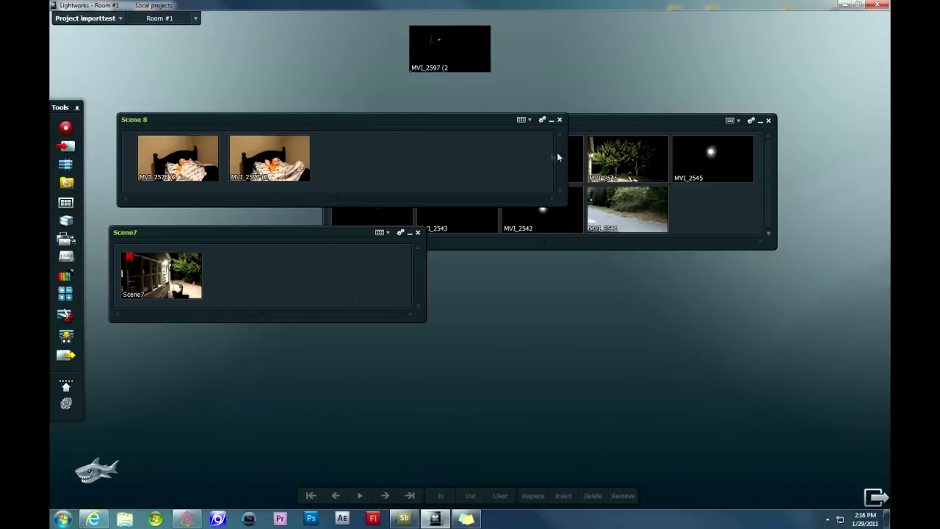
{"action": "left_click_drag", "start_coordinate": [557, 156], "coordinate": [331, 146]}
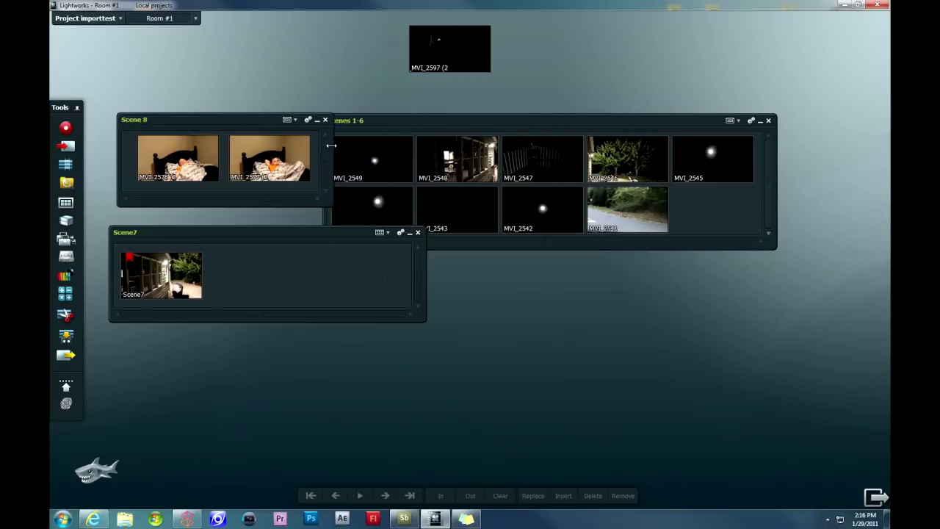
{"action": "left_click_drag", "start_coordinate": [263, 122], "coordinate": [246, 55]}
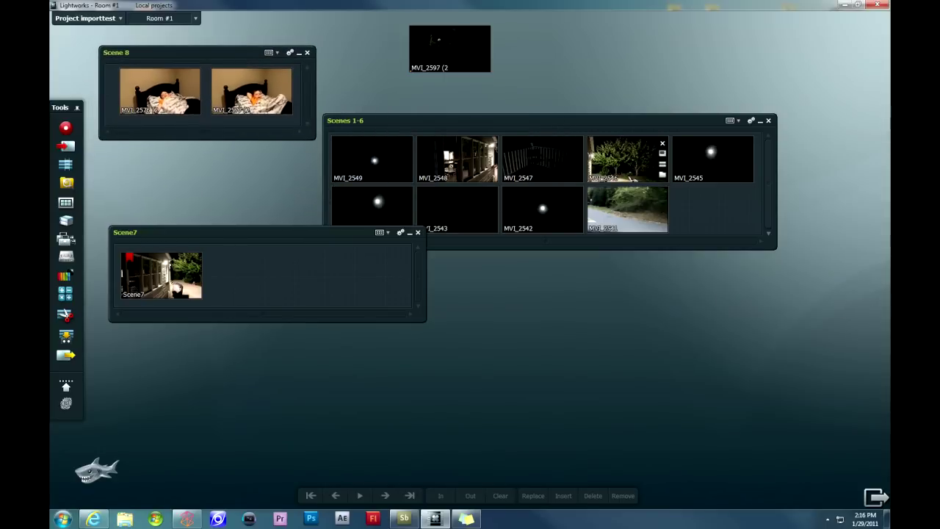
{"action": "left_click", "coordinate": [194, 278]}
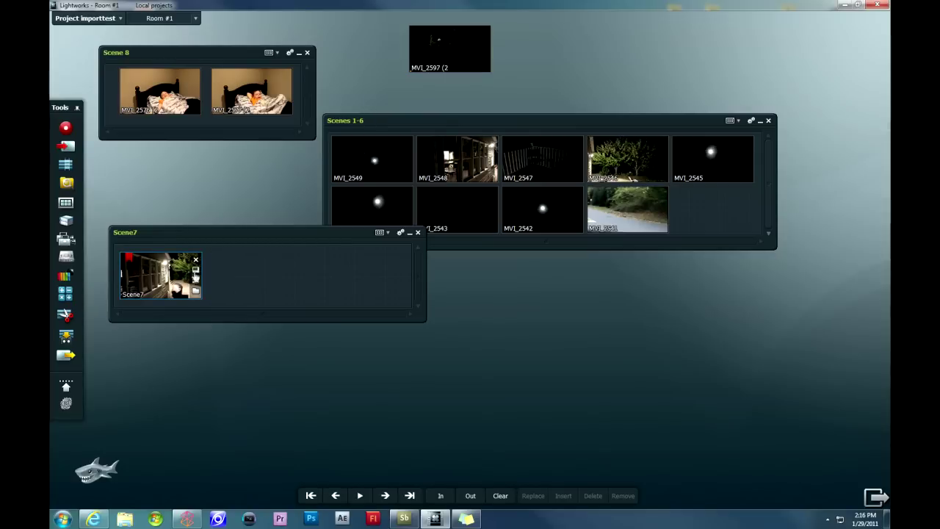
{"action": "left_click", "coordinate": [195, 280]}
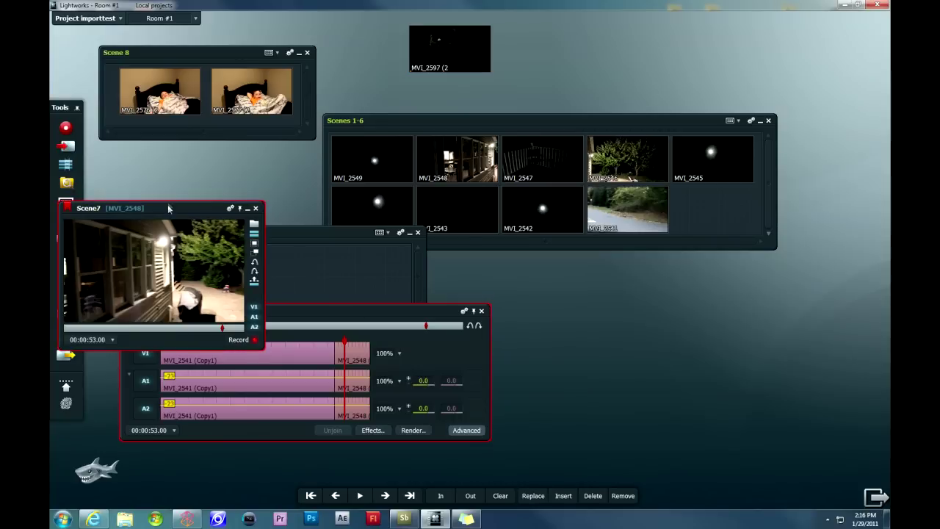
Step: Shift the Scene7 viewer and timeline right and place a new empty edit on the left
{"action": "left_click_drag", "start_coordinate": [168, 208], "coordinate": [715, 132]}
{"action": "left_click_drag", "start_coordinate": [418, 315], "coordinate": [770, 294]}
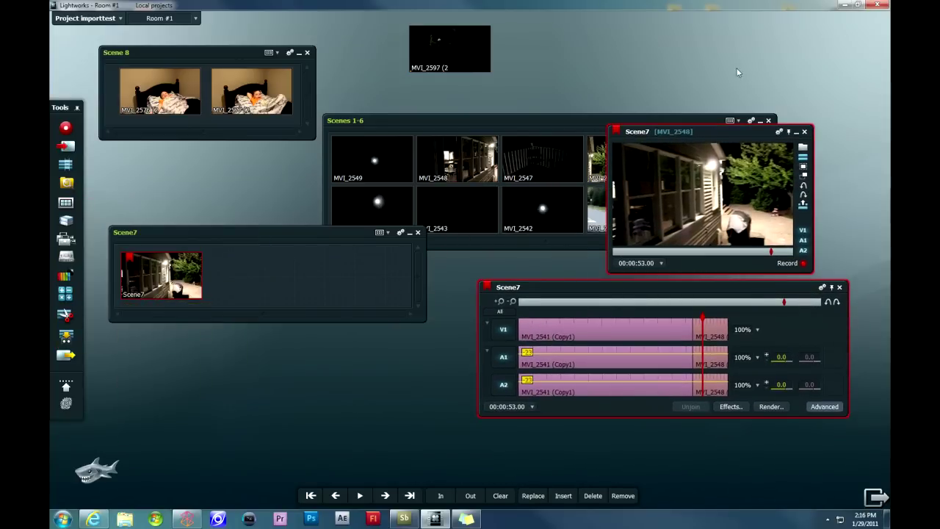
{"action": "left_click", "coordinate": [66, 171]}
{"action": "left_click_drag", "start_coordinate": [713, 120], "coordinate": [256, 157]}
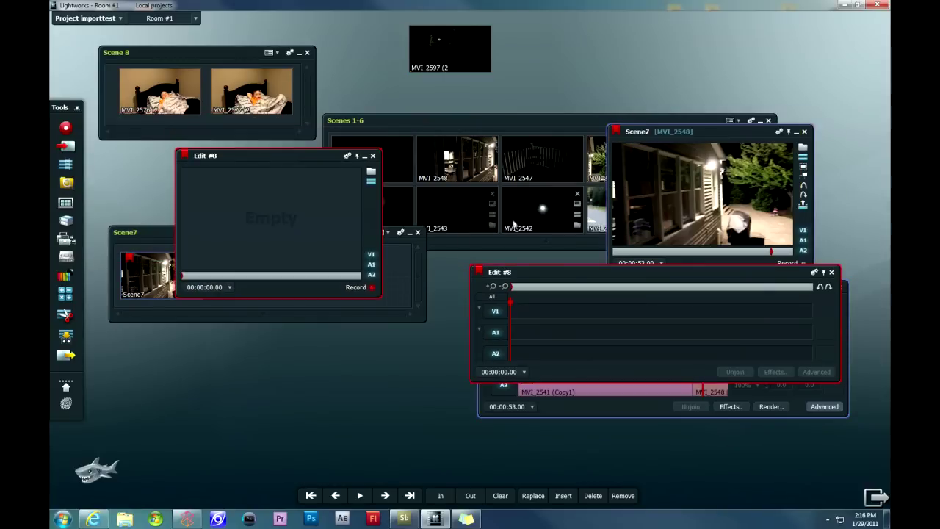
{"action": "left_click_drag", "start_coordinate": [514, 276], "coordinate": [143, 319]}
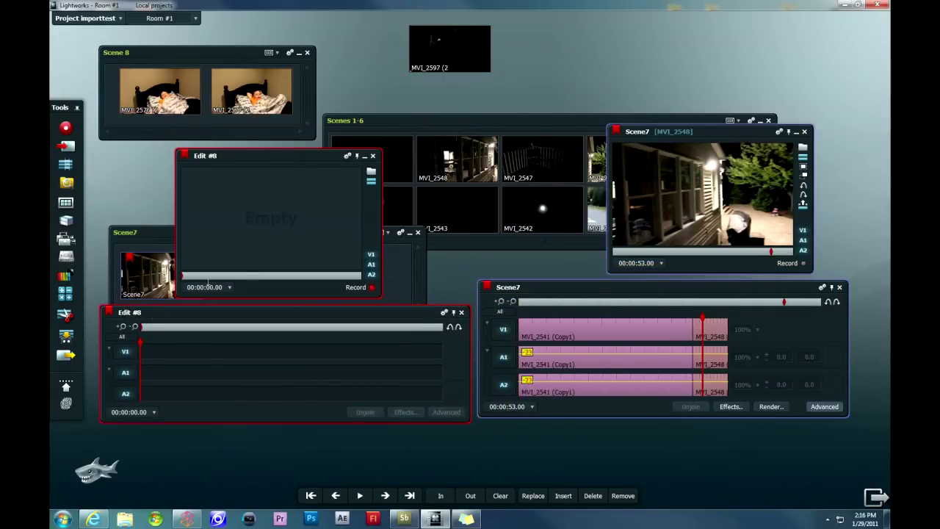
{"action": "left_click_drag", "start_coordinate": [219, 155], "coordinate": [228, 156]}
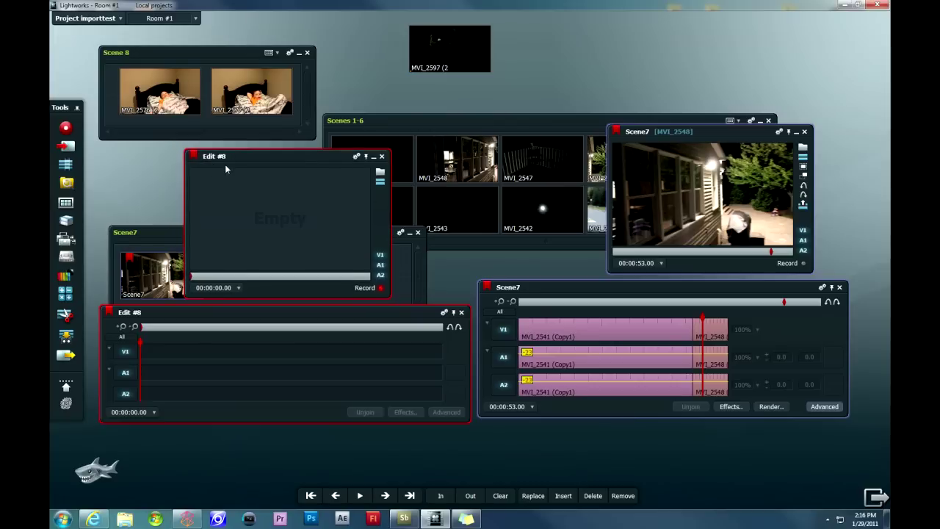
Step: Rename the new edit to 'Scene 89' and make Scene7 the active edit
{"action": "left_click", "coordinate": [225, 157]}
{"action": "type", "text": "Scene"}
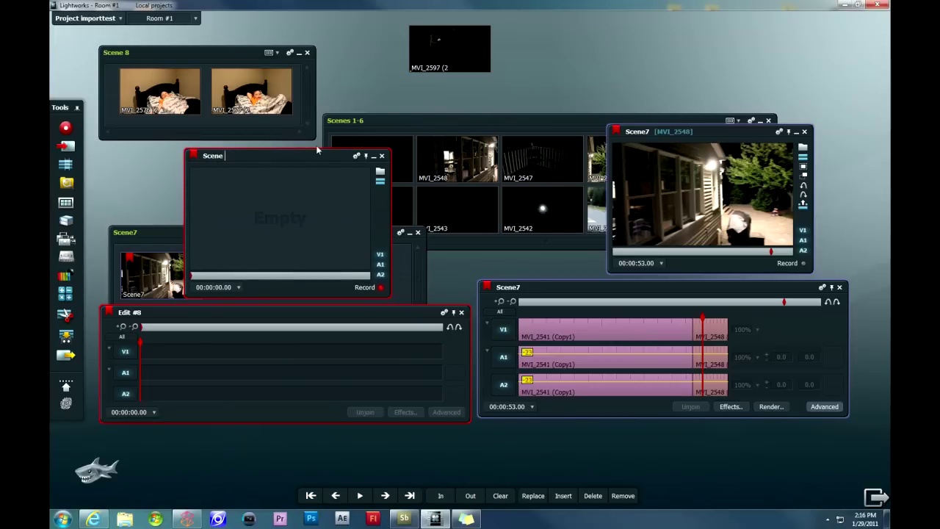
{"action": "type", "text": " 89"}
{"action": "key", "text": "Return"}
{"action": "left_click_drag", "start_coordinate": [384, 156], "coordinate": [342, 153]}
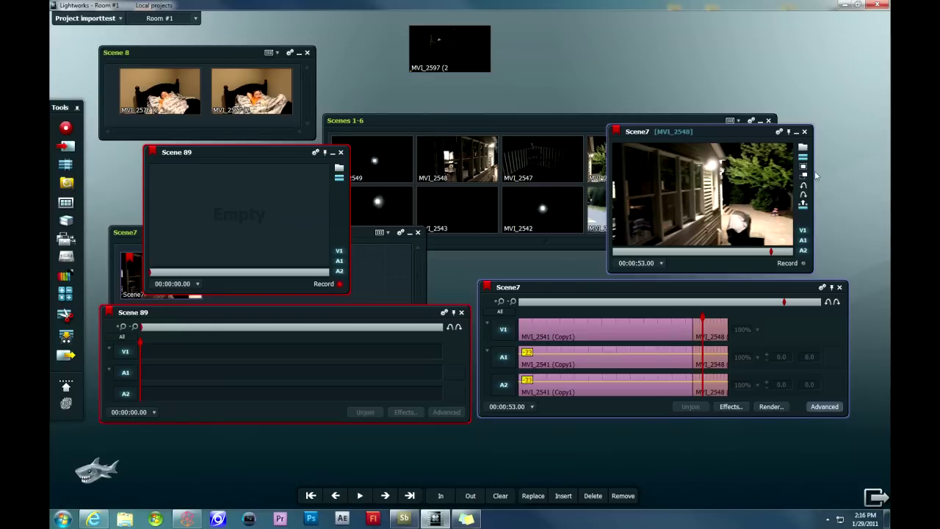
{"action": "left_click", "coordinate": [800, 269]}
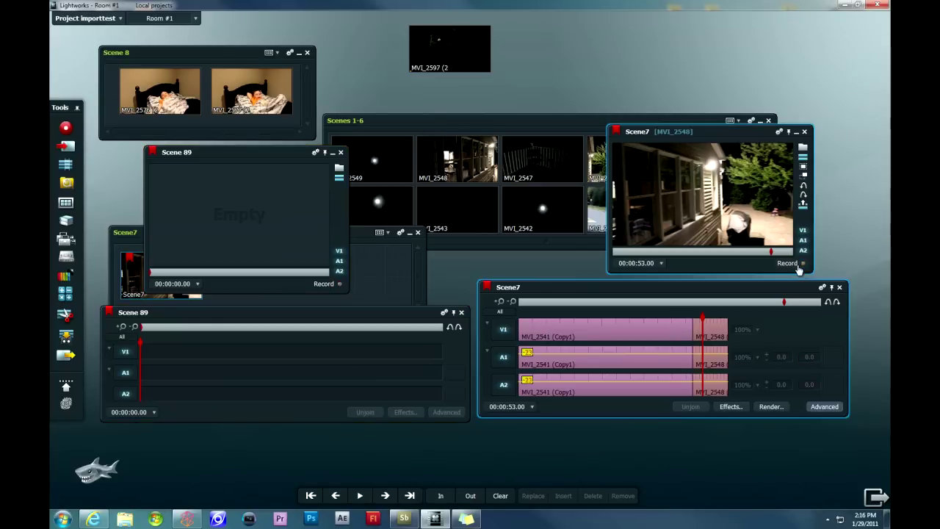
Step: Pop Scene7 out as a tile, close both the Scene7 and Scene 89 edit windows, and reposition the bins
{"action": "left_click", "coordinate": [804, 168]}
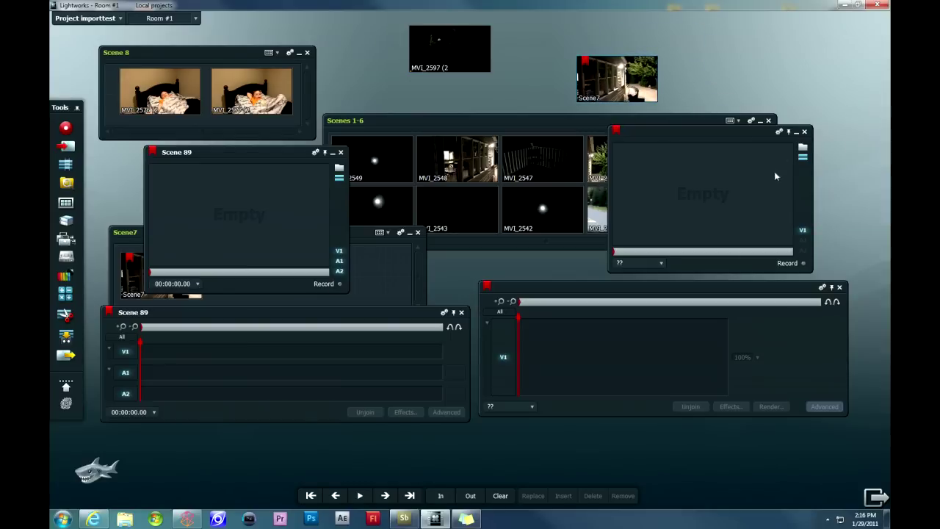
{"action": "left_click", "coordinate": [804, 132]}
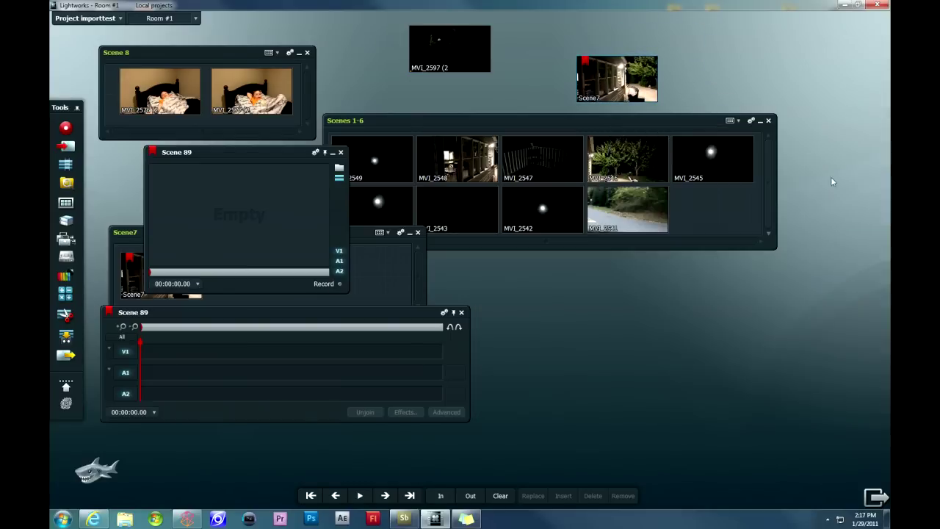
{"action": "left_click", "coordinate": [340, 152]}
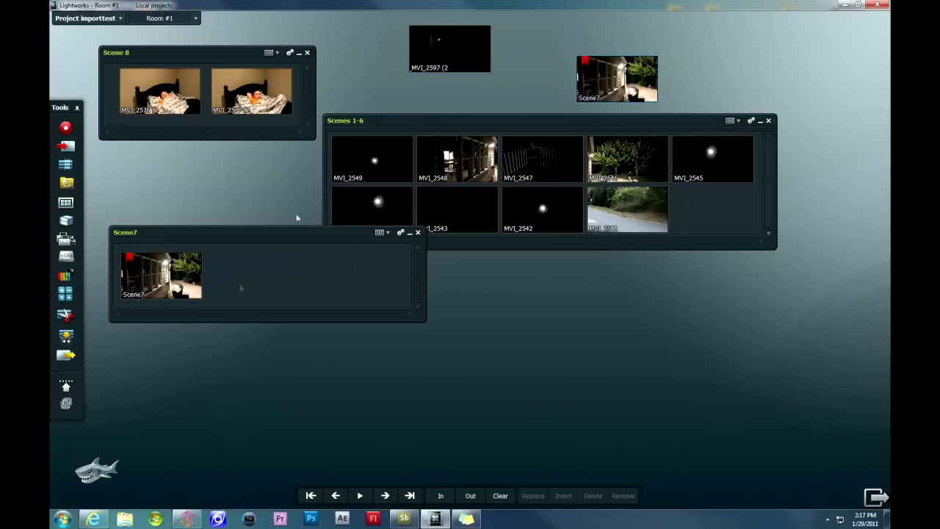
{"action": "left_click_drag", "start_coordinate": [244, 242], "coordinate": [234, 295]}
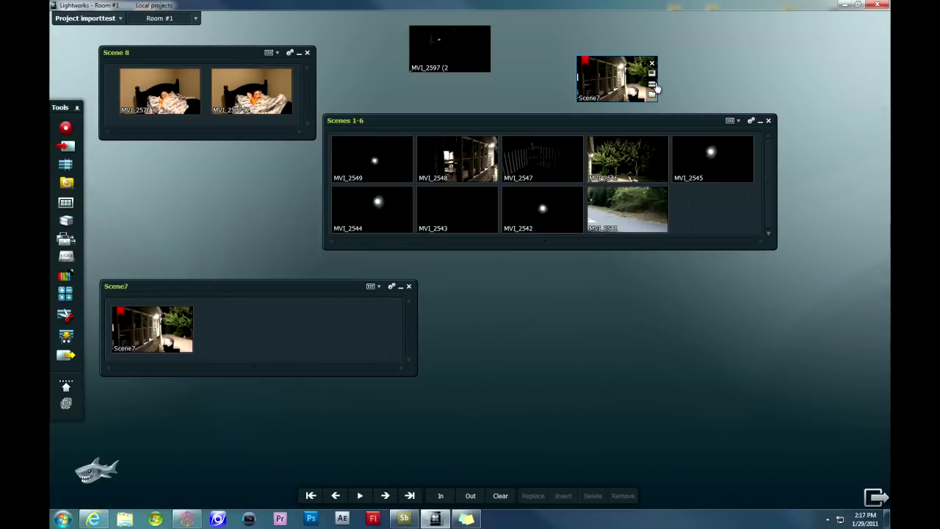
{"action": "left_click_drag", "start_coordinate": [589, 89], "coordinate": [167, 321]}
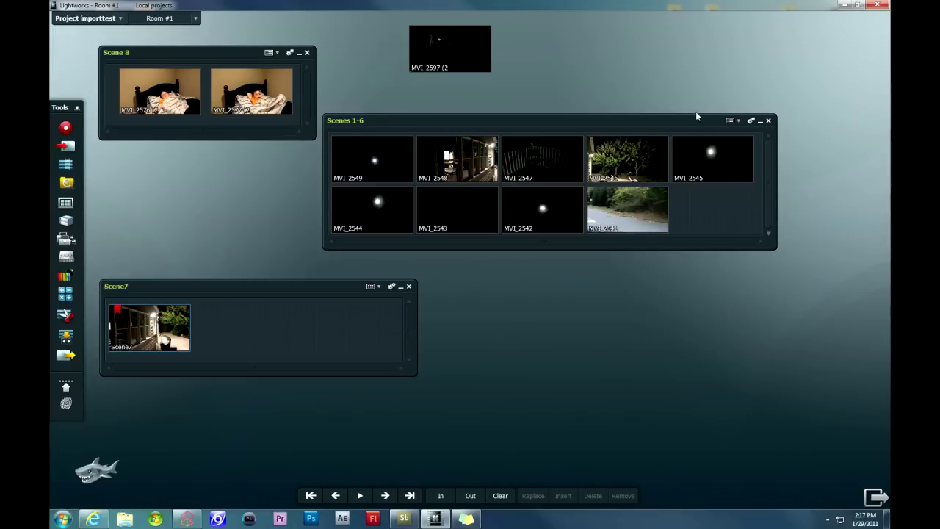
Step: Collapse the Scenes 1-6, Scene7 and Scene 8 bins and stack them as Scene 8, Scene7, Scenes 1-6
{"action": "left_click", "coordinate": [760, 121]}
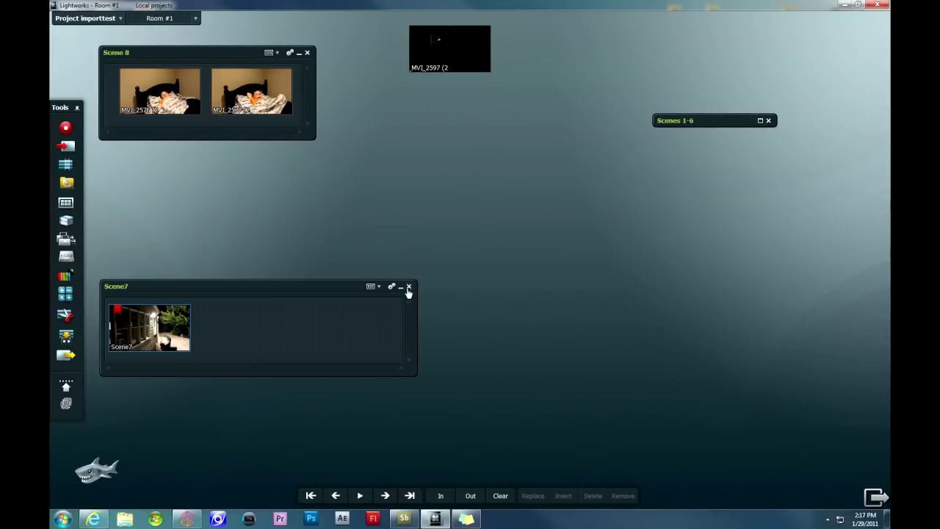
{"action": "left_click", "coordinate": [403, 286]}
{"action": "left_click", "coordinate": [299, 53]}
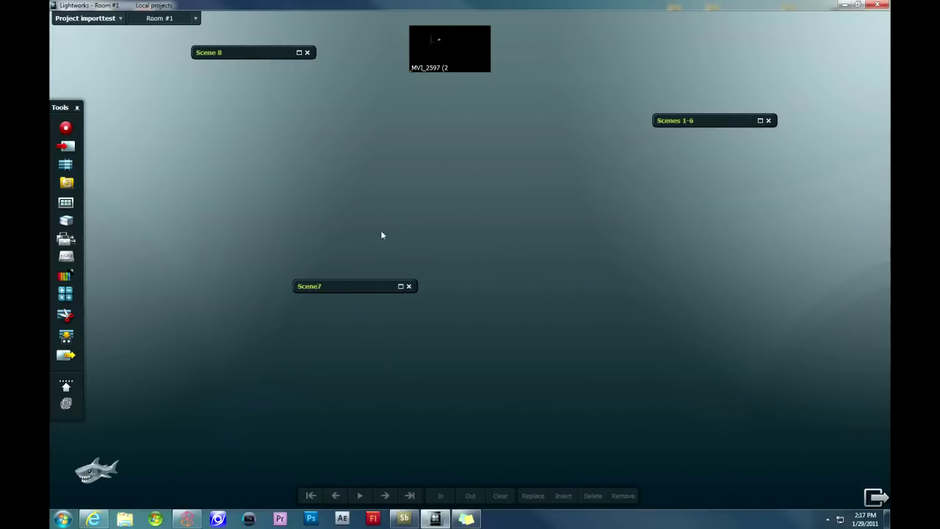
{"action": "left_click_drag", "start_coordinate": [381, 288], "coordinate": [275, 75]}
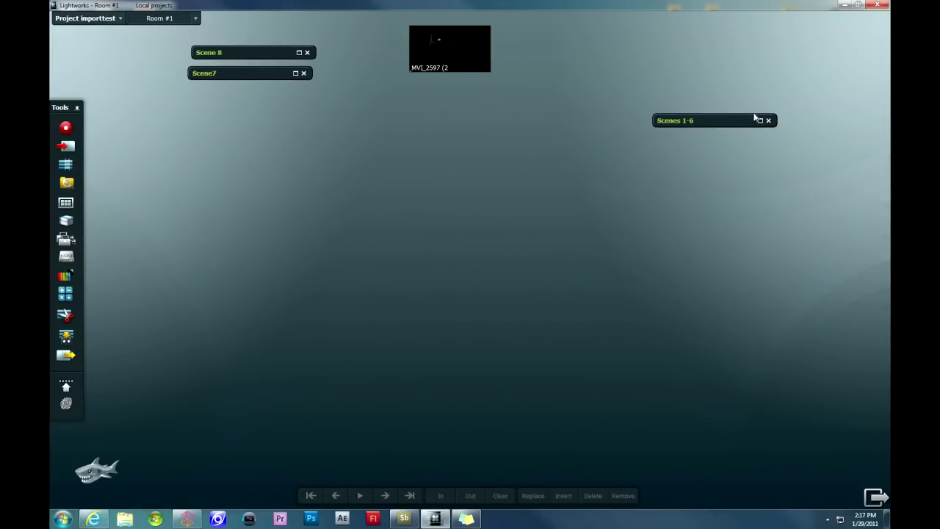
{"action": "left_click_drag", "start_coordinate": [754, 120], "coordinate": [263, 101]}
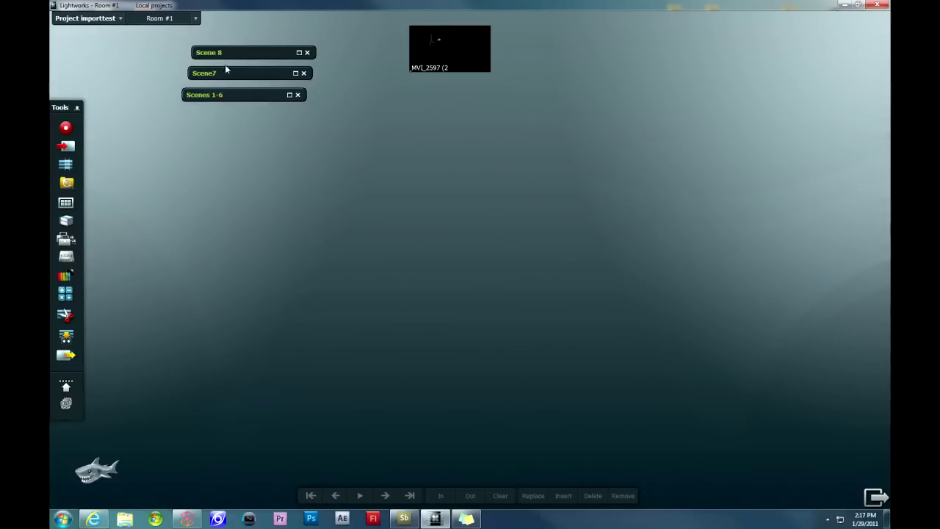
Step: Create a new empty rack and position it below the stacked scene bins
{"action": "left_click", "coordinate": [66, 220]}
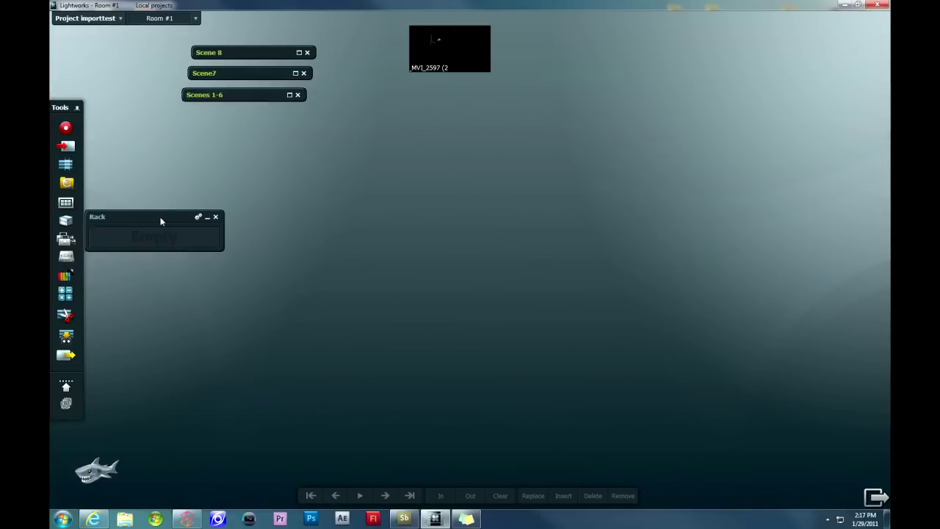
{"action": "left_click_drag", "start_coordinate": [161, 220], "coordinate": [382, 153]}
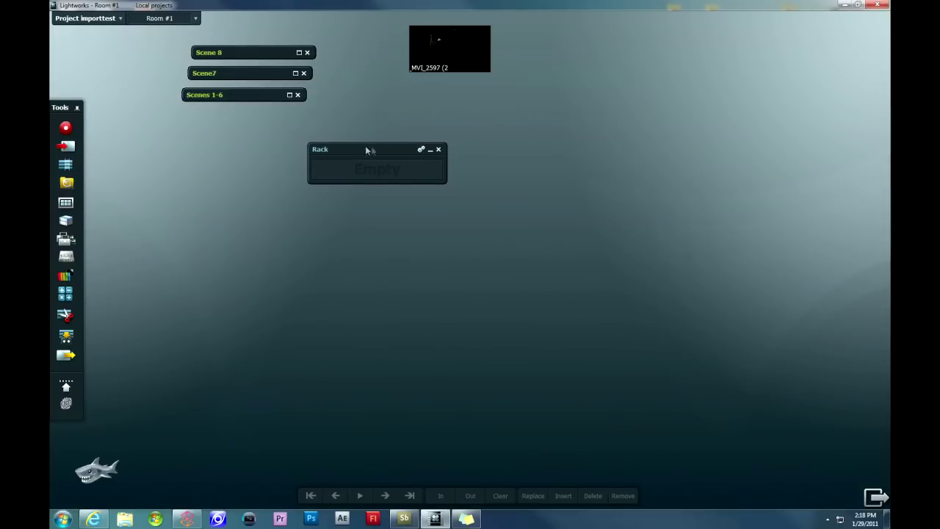
{"action": "left_click", "coordinate": [421, 150]}
Step: Set the new rack's permanence from Transient to Permanent
{"action": "left_click_drag", "start_coordinate": [481, 154], "coordinate": [517, 142]}
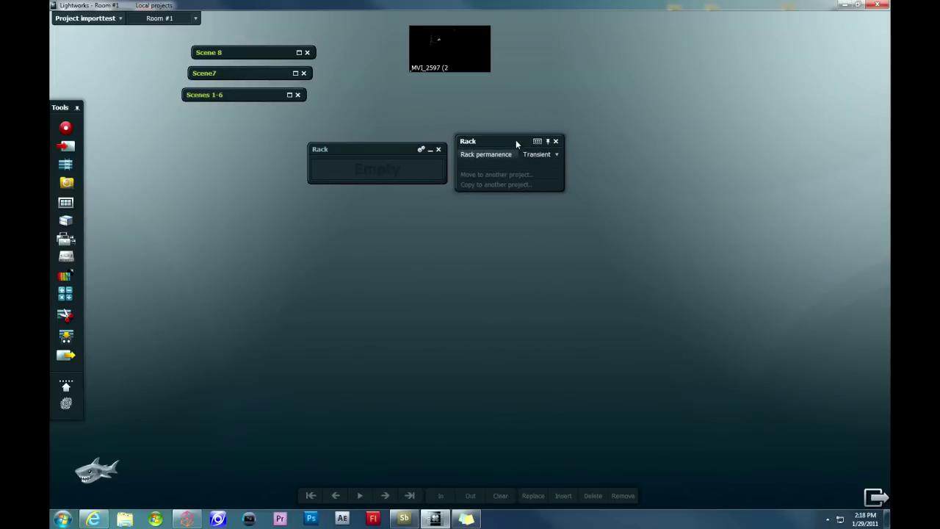
{"action": "left_click", "coordinate": [535, 157]}
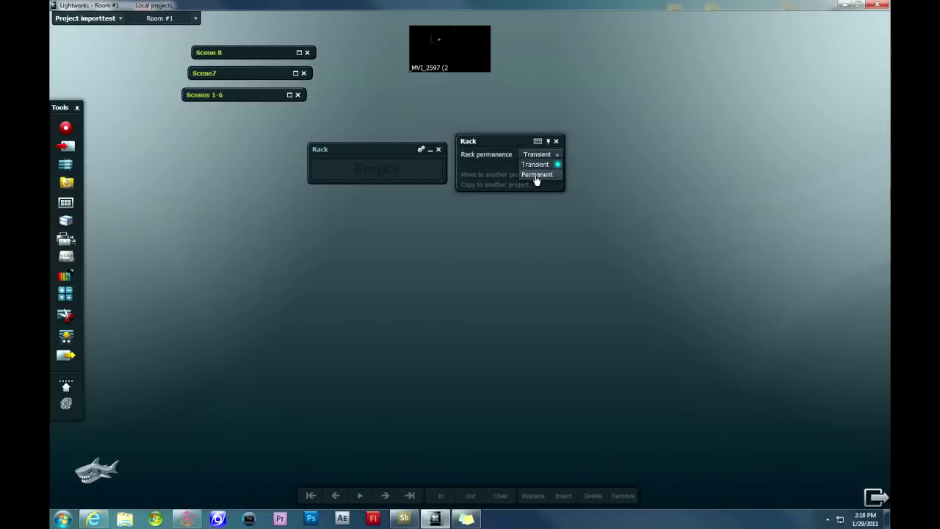
{"action": "left_click", "coordinate": [536, 176]}
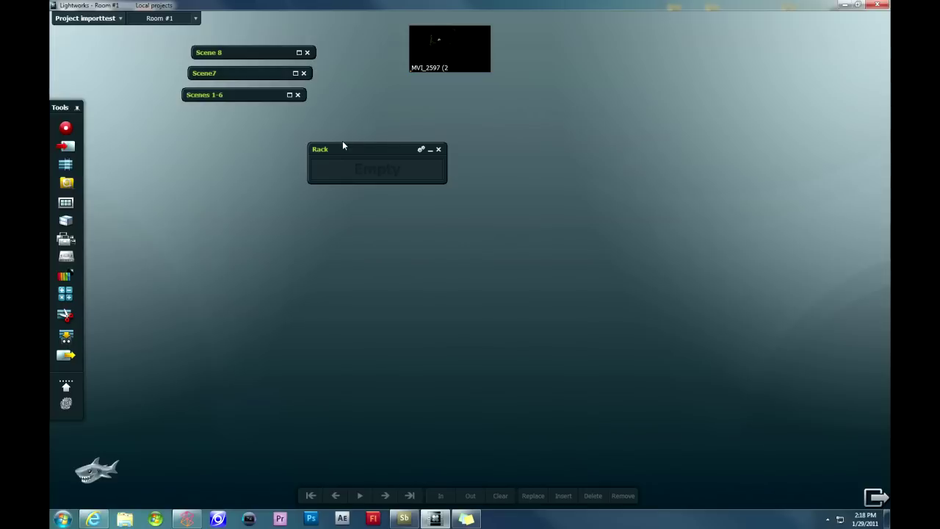
{"action": "double_click", "coordinate": [342, 147]}
Step: Name the rack 'Part 1' and drop the Scenes 1-6 bin into it
{"action": "type", "text": "Part 1"}
{"action": "key", "text": "Return"}
{"action": "left_click_drag", "start_coordinate": [237, 97], "coordinate": [366, 172]}
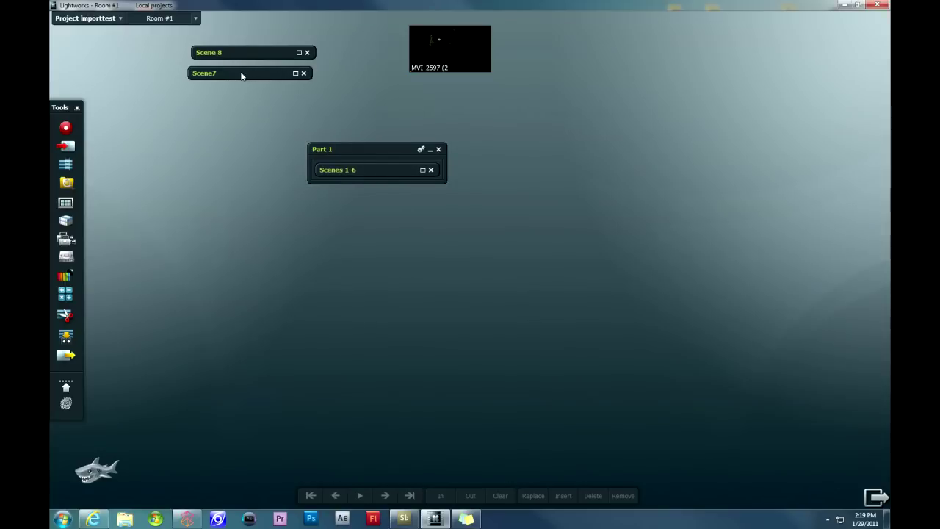
Step: Add the Scene7 and Scene 8 bins to Part 1, ordering them so Scenes 1-6 comes first
{"action": "left_click_drag", "start_coordinate": [241, 75], "coordinate": [368, 171]}
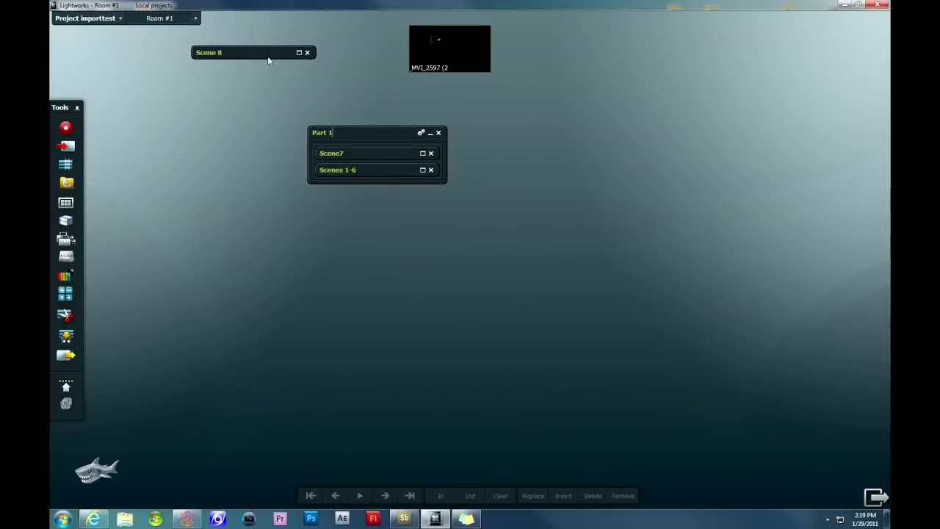
{"action": "left_click_drag", "start_coordinate": [269, 61], "coordinate": [393, 162]}
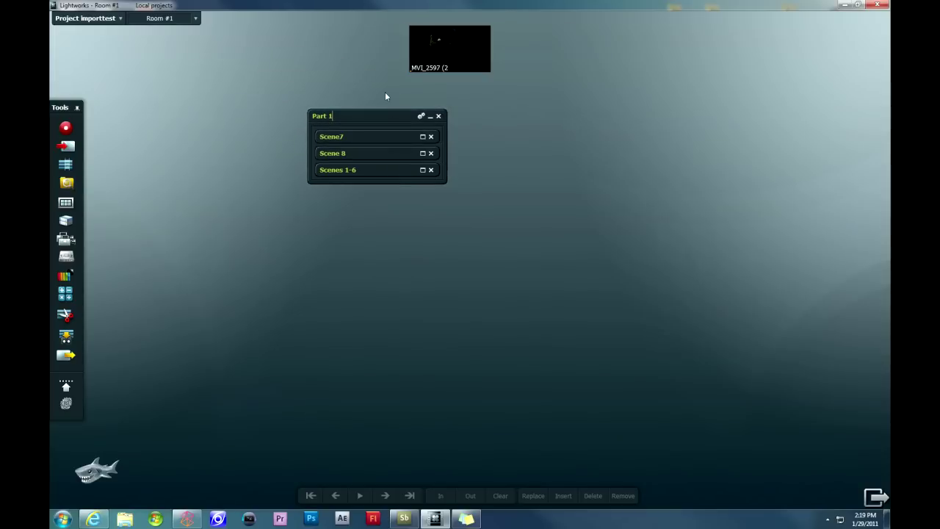
{"action": "left_click", "coordinate": [421, 116]}
{"action": "left_click", "coordinate": [421, 116]}
{"action": "mouse_move", "coordinate": [371, 144]}
{"action": "left_mouse_down"}
{"action": "mouse_move", "coordinate": [371, 136]}
{"action": "mouse_move", "coordinate": [367, 169]}
{"action": "mouse_move", "coordinate": [370, 140]}
{"action": "left_mouse_up"}
Step: Open the Scenes 1-6 bin from Part 1 and set its Sort by option to Name
{"action": "left_click", "coordinate": [423, 137]}
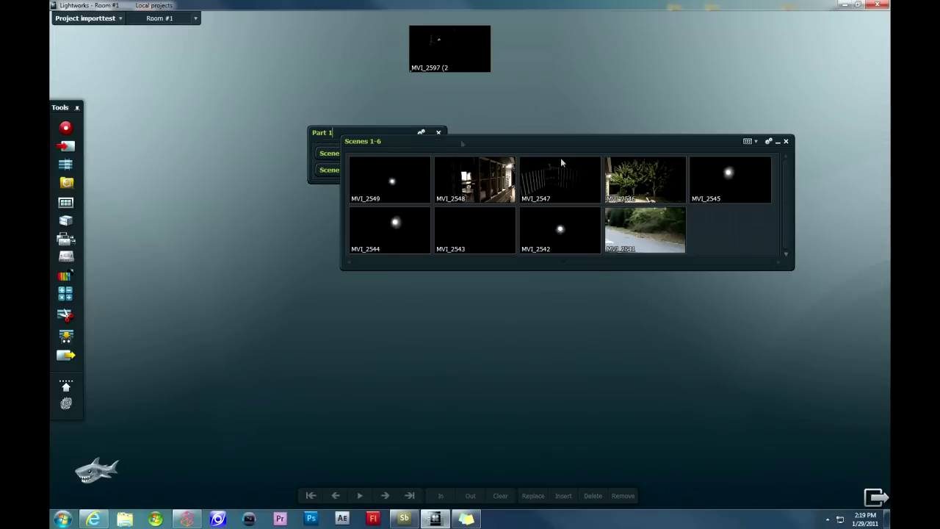
{"action": "left_click", "coordinate": [769, 141]}
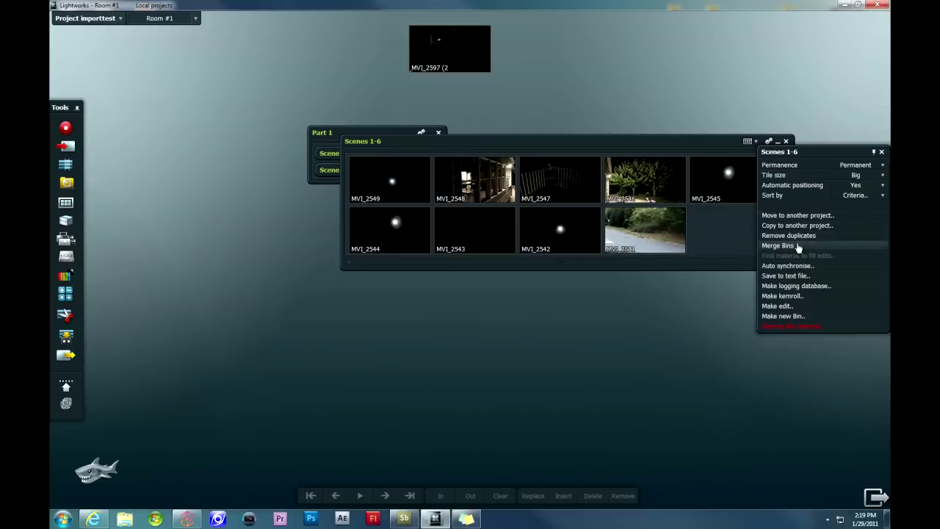
{"action": "left_click", "coordinate": [842, 196]}
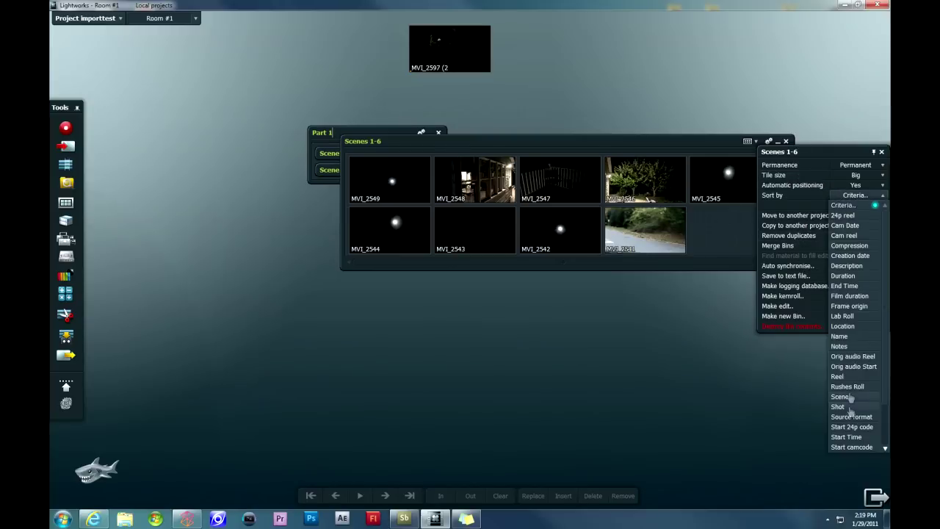
{"action": "left_click", "coordinate": [856, 339]}
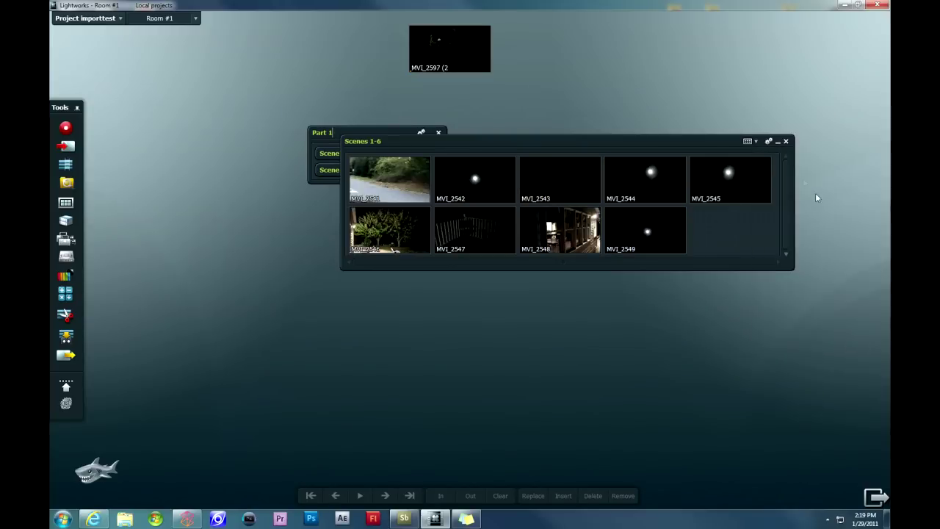
{"action": "left_click", "coordinate": [768, 141]}
{"action": "left_click", "coordinate": [857, 196]}
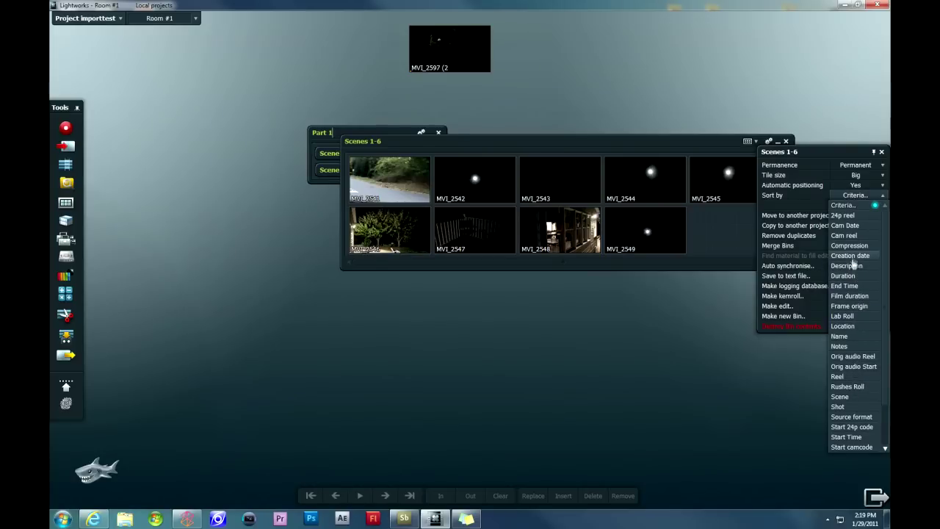
{"action": "left_click", "coordinate": [852, 255]}
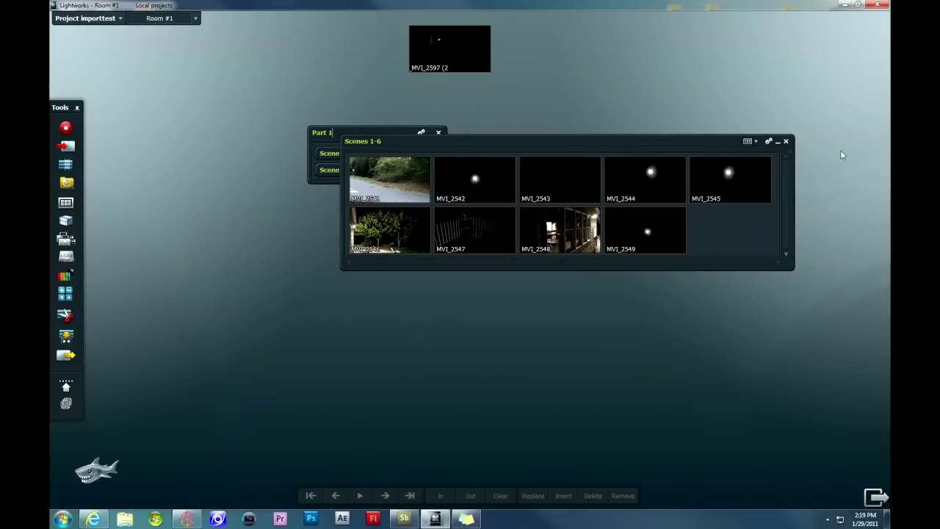
{"action": "left_click", "coordinate": [778, 141]}
Step: Return Scenes 1-6 into Part 1, then move Part 1 to the top-left and collapse it
{"action": "left_click_drag", "start_coordinate": [713, 143], "coordinate": [364, 135]}
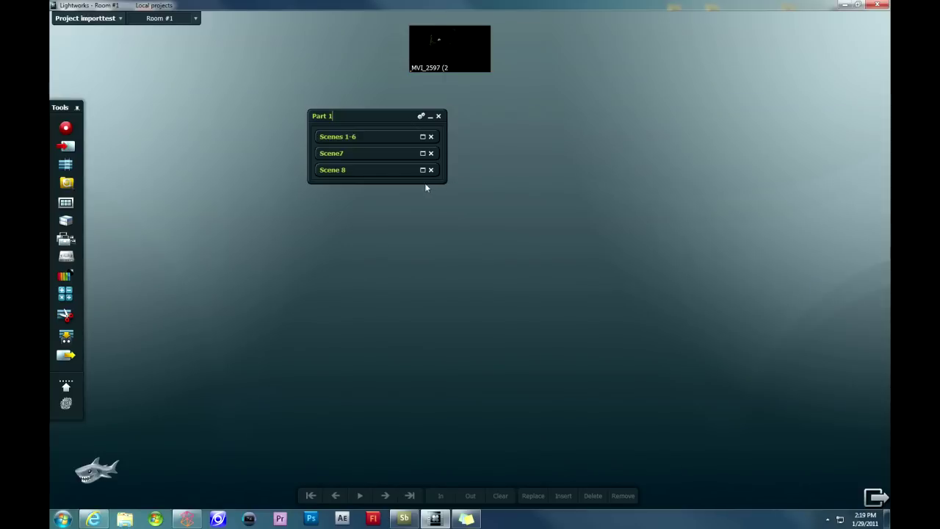
{"action": "left_click_drag", "start_coordinate": [425, 183], "coordinate": [220, 122]}
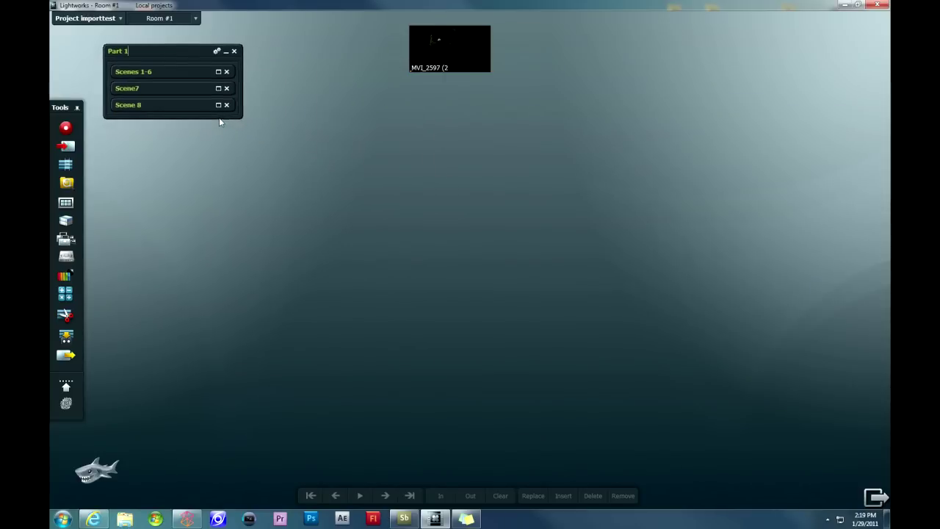
{"action": "left_click", "coordinate": [225, 51]}
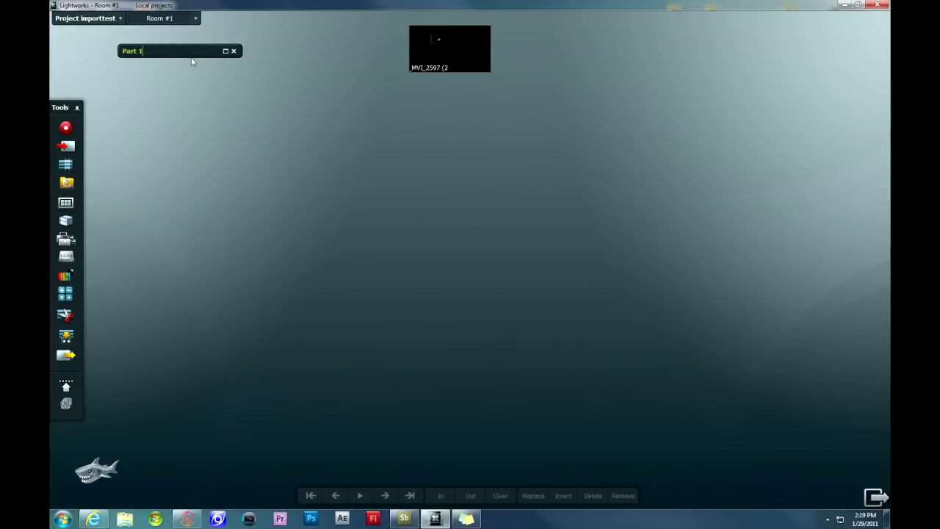
{"action": "mouse_move", "coordinate": [442, 71]}
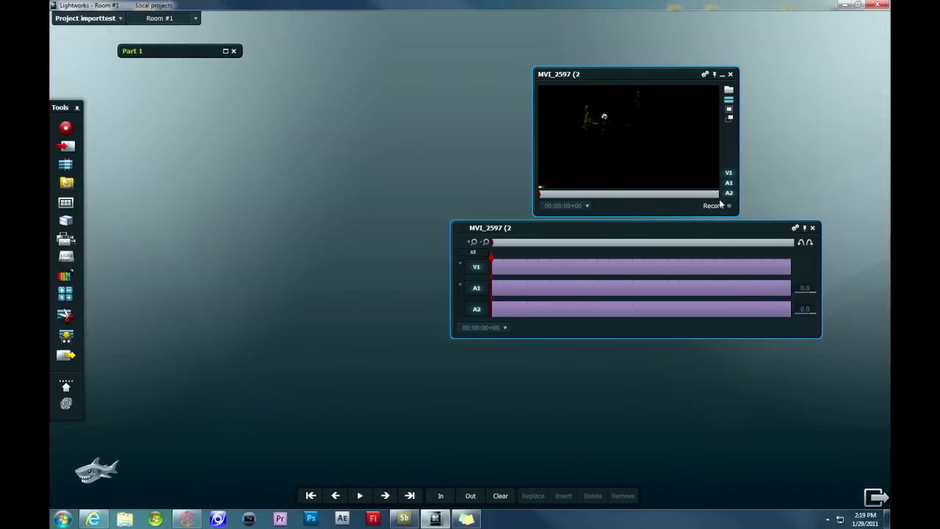
Step: Retitle the MVI_2597 clip 'pt 2 scene' in record mode, then eject it from the viewer
{"action": "left_click", "coordinate": [719, 205]}
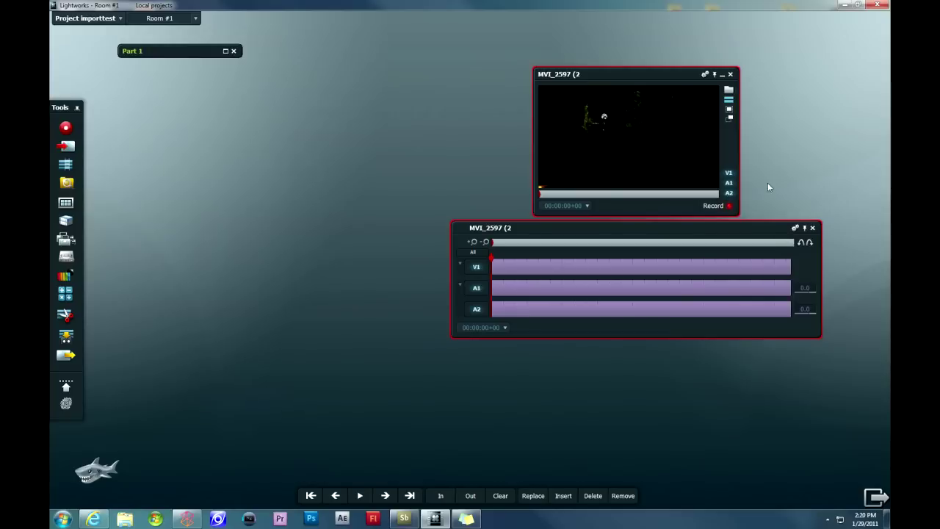
{"action": "left_click", "coordinate": [577, 76]}
{"action": "type", "text": "pt 2 scene 3"}
{"action": "left_click", "coordinate": [725, 205]}
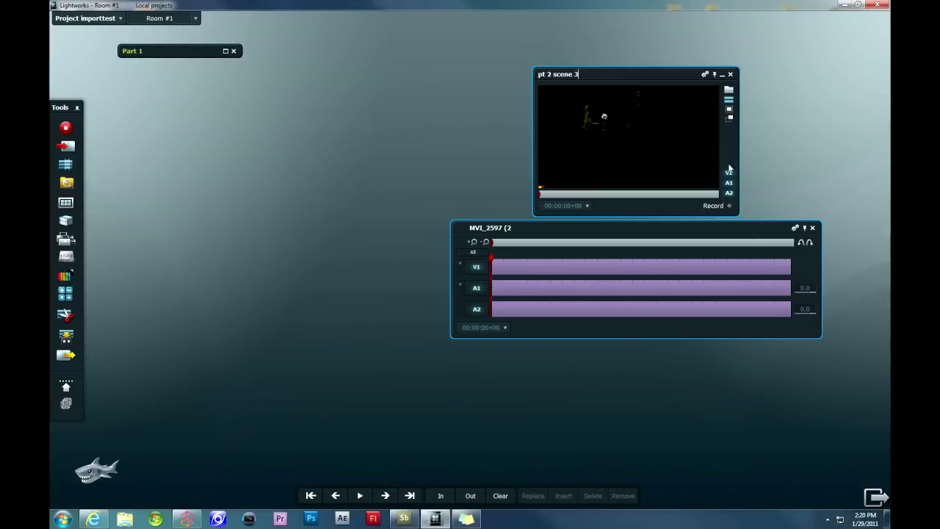
{"action": "left_click", "coordinate": [729, 116]}
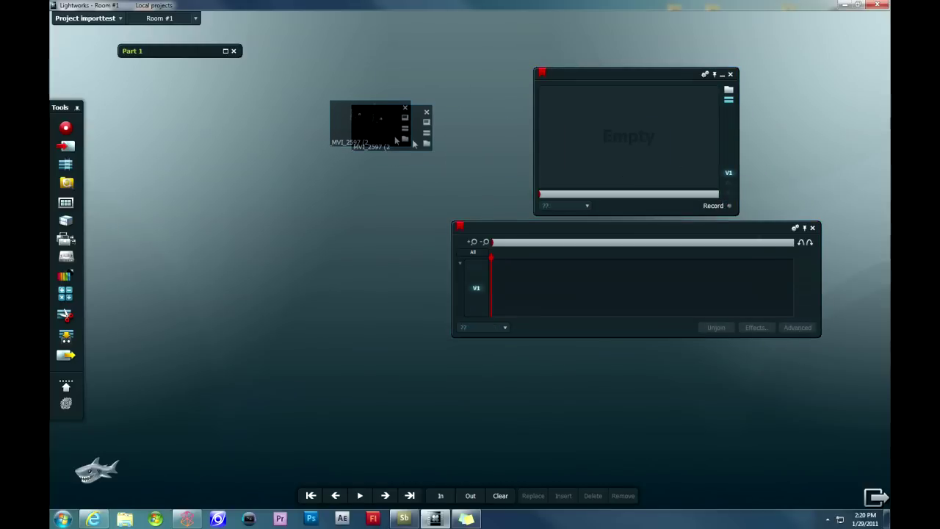
Step: Close the empty viewer, create a new bin, name it, and drag the MVI_2597 clip into it
{"action": "left_click", "coordinate": [730, 75]}
{"action": "left_click_drag", "start_coordinate": [370, 129], "coordinate": [269, 220]}
{"action": "left_click", "coordinate": [66, 166]}
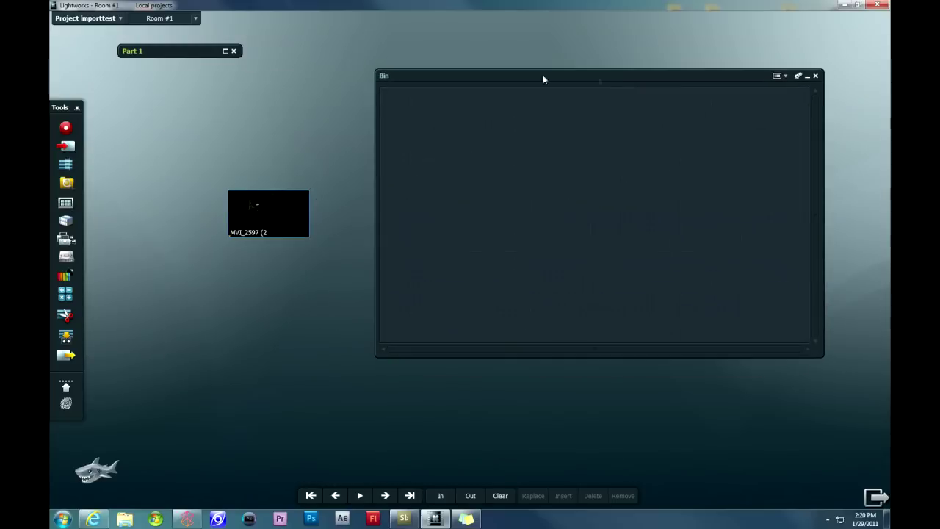
{"action": "left_click", "coordinate": [400, 76]}
{"action": "type", "text": "Scene 1"}
{"action": "left_click_drag", "start_coordinate": [228, 225], "coordinate": [389, 119]}
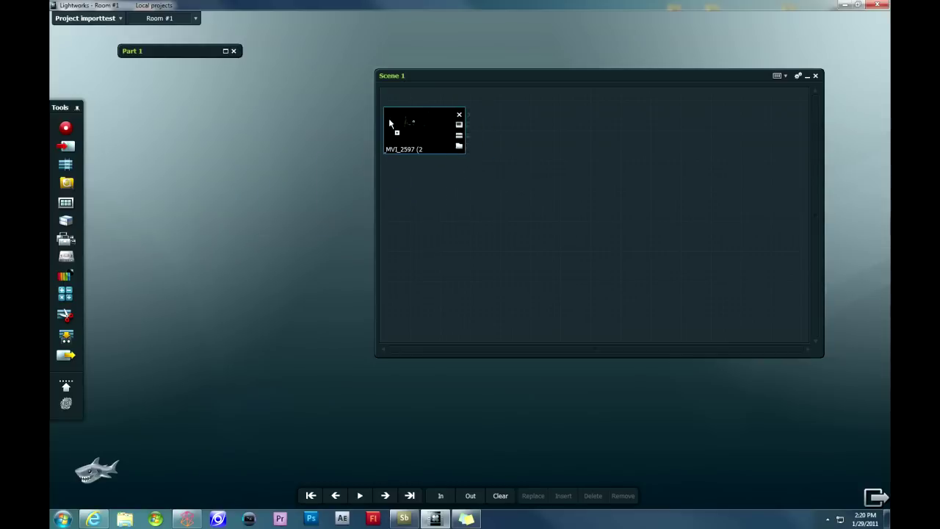
Step: Rename the bin Scene 3, set its permanence to Permanent, and collapse it to a bar
{"action": "left_click", "coordinate": [402, 77]}
{"action": "left_click", "coordinate": [798, 76]}
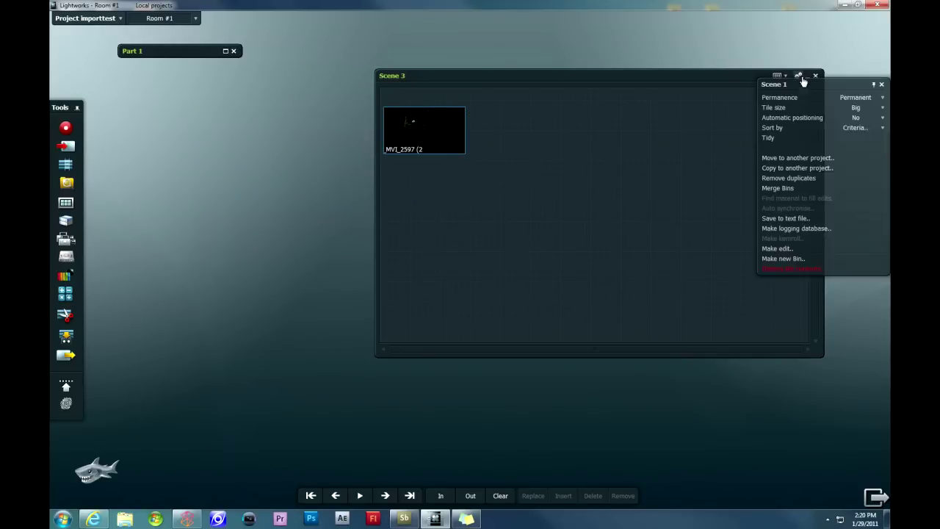
{"action": "left_click", "coordinate": [854, 98]}
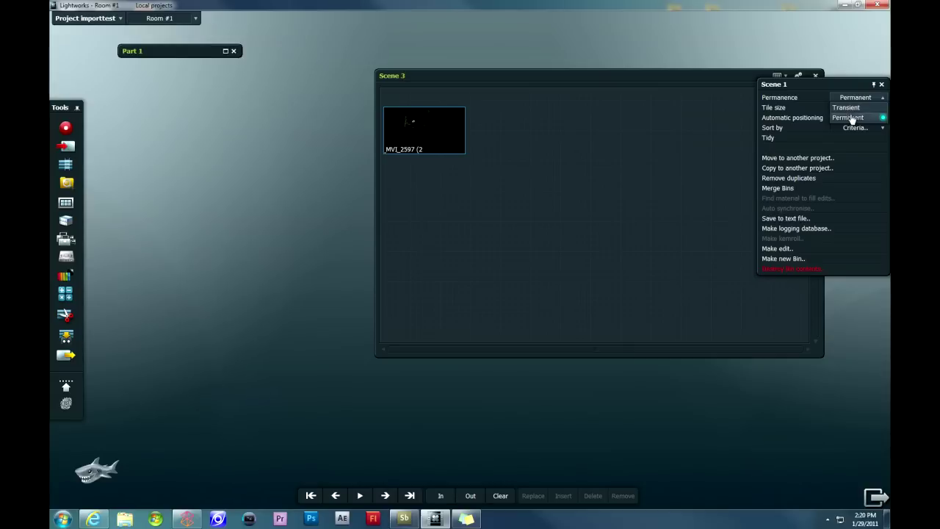
{"action": "left_click", "coordinate": [850, 118]}
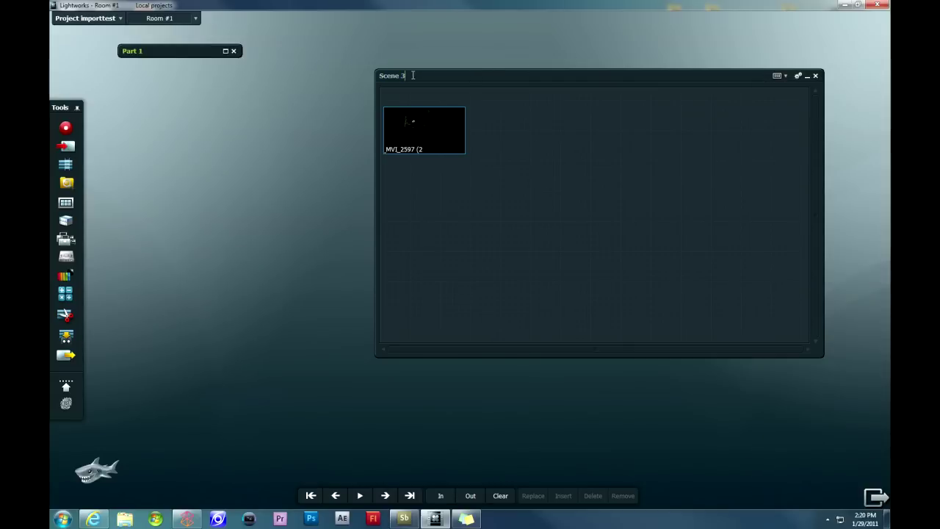
{"action": "left_click", "coordinate": [798, 76]}
{"action": "left_click", "coordinate": [861, 97]}
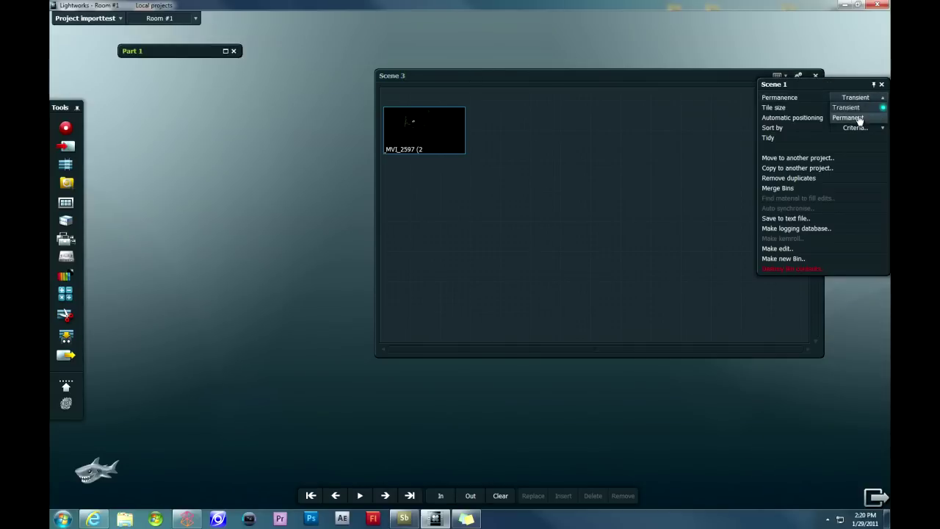
{"action": "left_click", "coordinate": [852, 118]}
{"action": "mouse_move", "coordinate": [413, 113]}
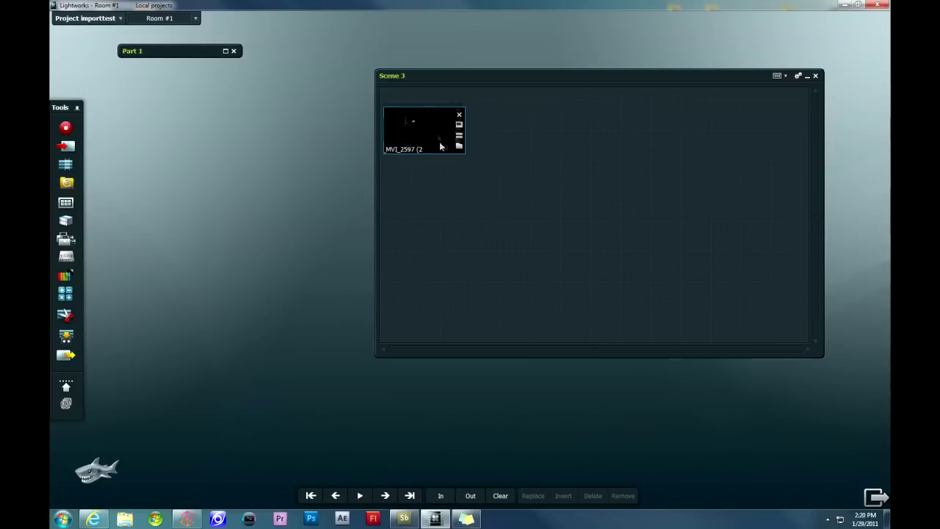
{"action": "left_click_drag", "start_coordinate": [439, 142], "coordinate": [445, 123]}
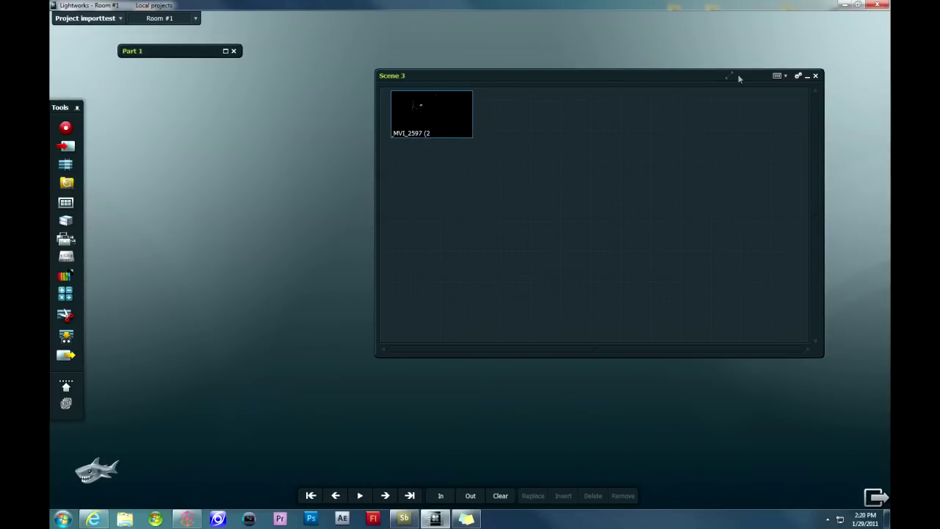
{"action": "left_click", "coordinate": [807, 77]}
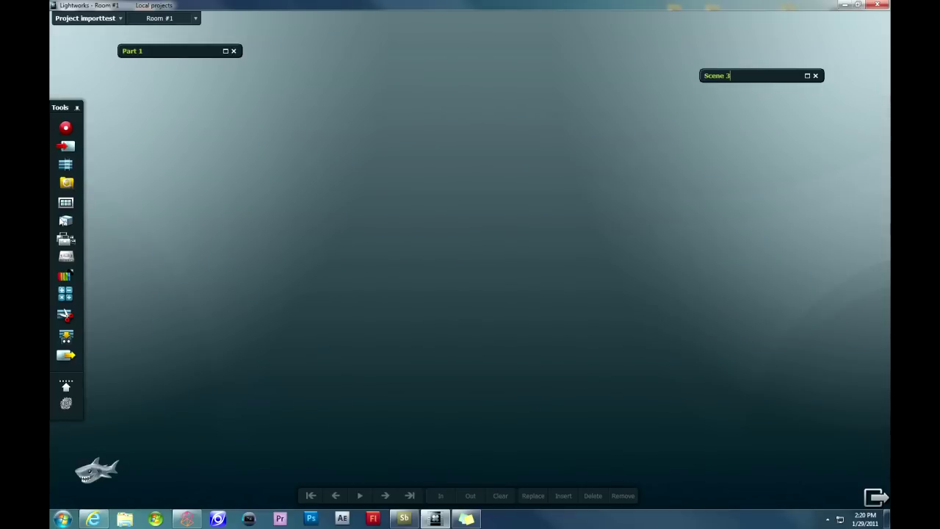
Step: Make a rack named Part2 holding the Scene 3 bin, collapsed and placed under Part 1
{"action": "left_click", "coordinate": [65, 221]}
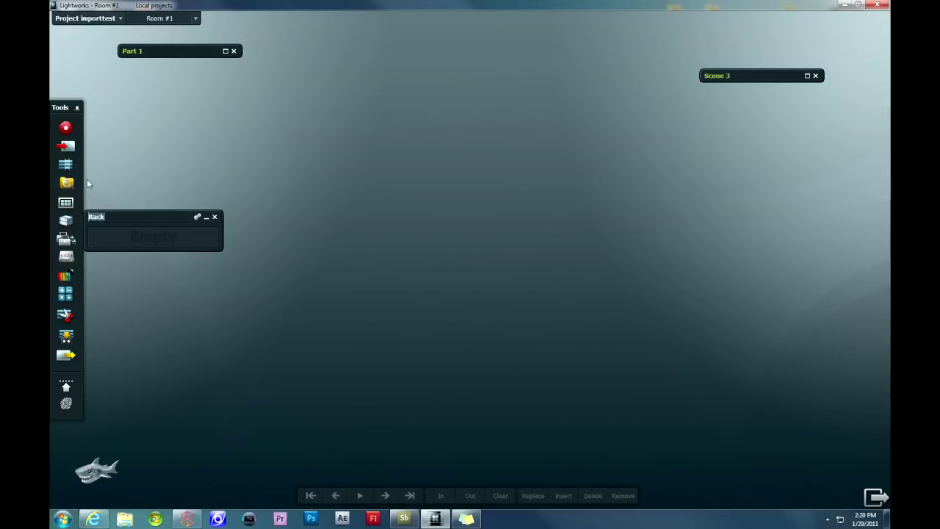
{"action": "type", "text": "Part2"}
{"action": "left_click_drag", "start_coordinate": [168, 217], "coordinate": [464, 103]}
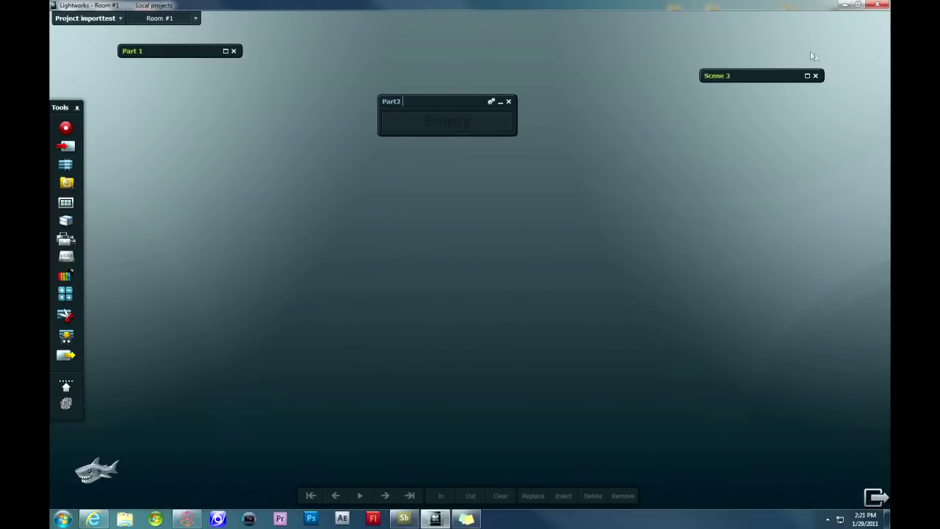
{"action": "left_click_drag", "start_coordinate": [761, 80], "coordinate": [451, 130]}
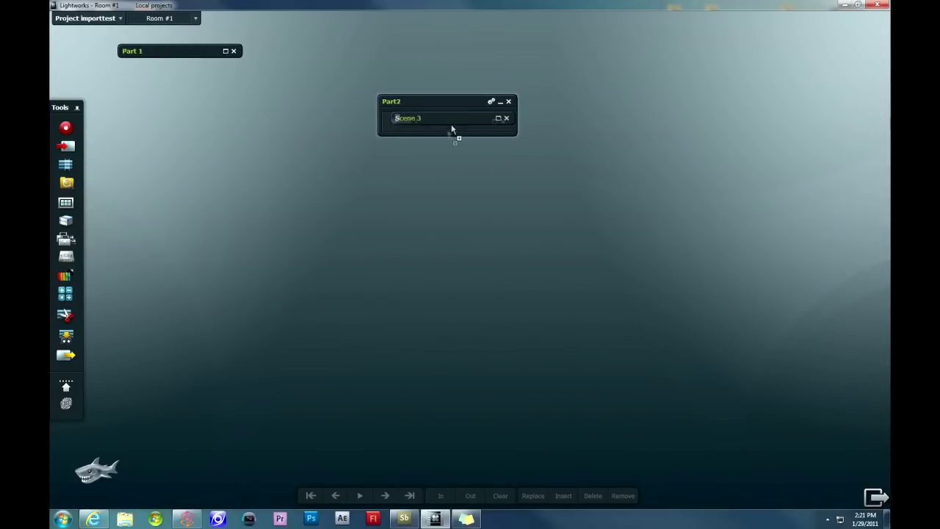
{"action": "left_click", "coordinate": [500, 101]}
{"action": "left_click_drag", "start_coordinate": [475, 103], "coordinate": [196, 82]}
Step: Create a rack named SHort Film and move the Part2 and Part 1 racks into it
{"action": "left_click", "coordinate": [65, 222]}
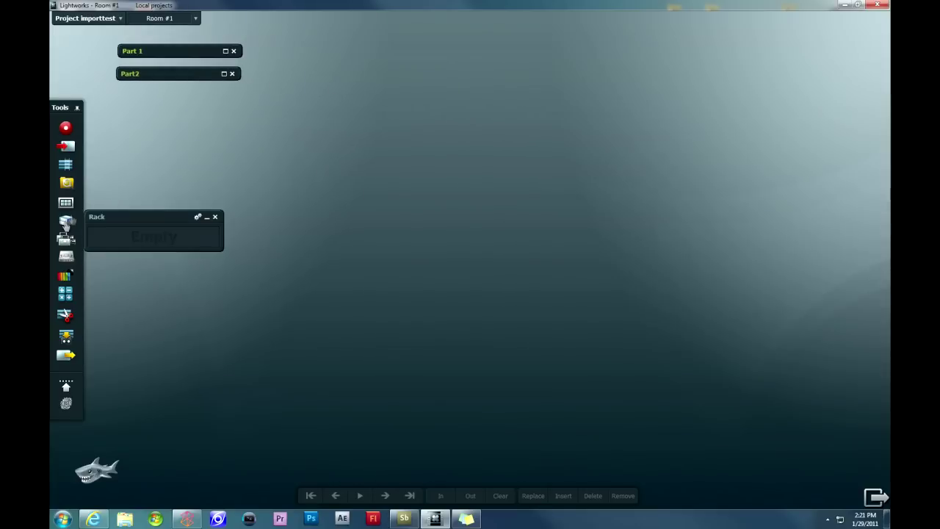
{"action": "left_click_drag", "start_coordinate": [159, 218], "coordinate": [284, 163]}
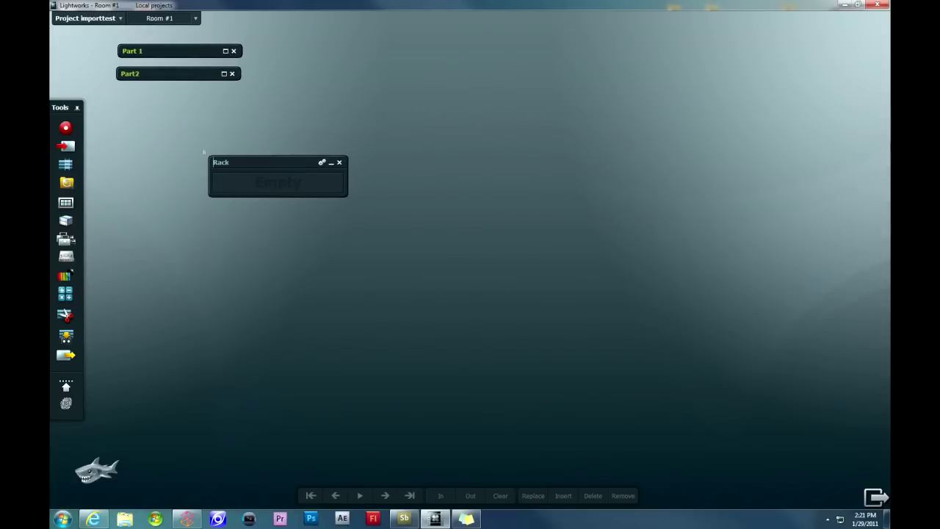
{"action": "key", "text": "shift+End"}
{"action": "type", "text": "SHort Film"}
{"action": "left_click_drag", "start_coordinate": [177, 73], "coordinate": [273, 195]}
{"action": "left_click", "coordinate": [192, 51]}
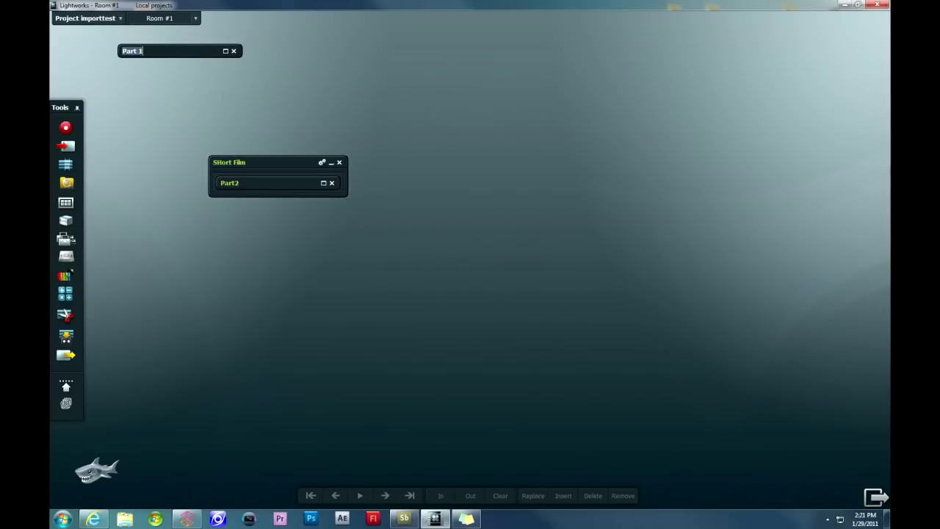
{"action": "left_click_drag", "start_coordinate": [213, 62], "coordinate": [302, 180]}
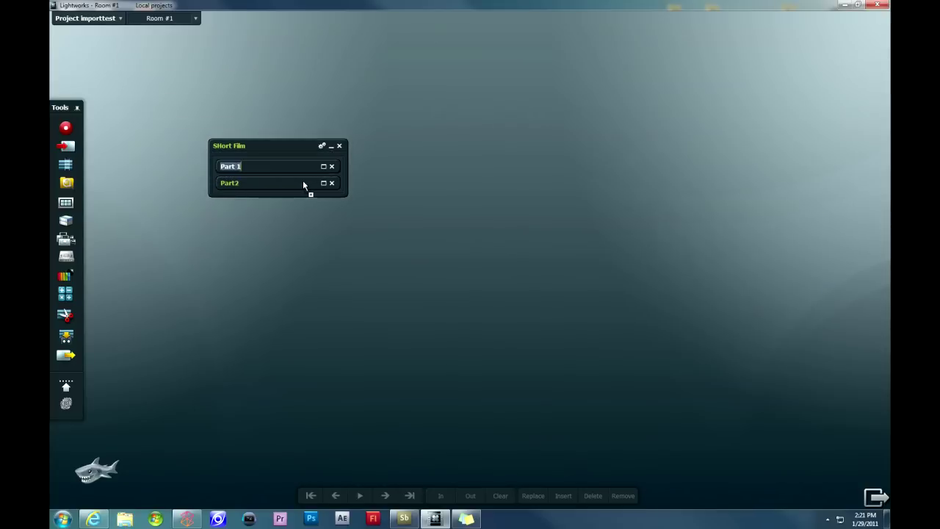
{"action": "left_click", "coordinate": [273, 166]}
{"action": "left_click", "coordinate": [242, 145]}
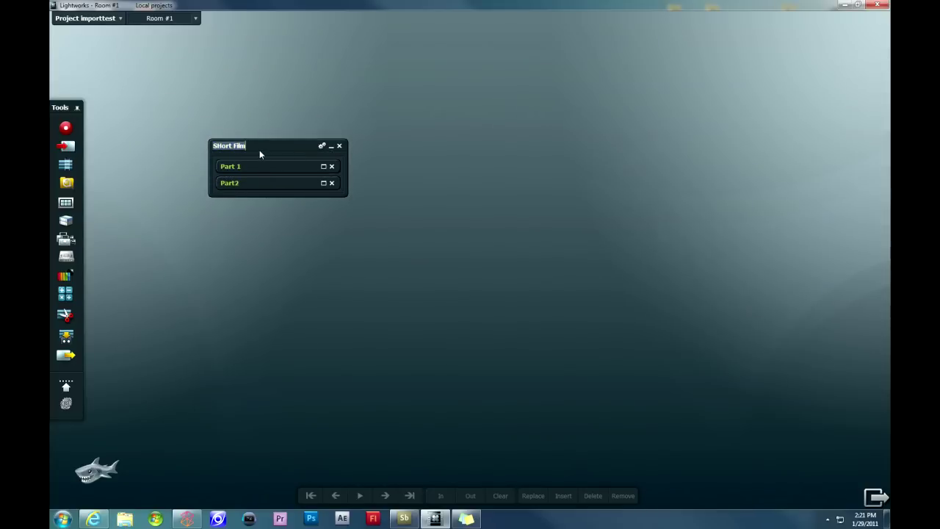
Step: Enter Winter War as the top rack's new title
{"action": "type", "text": "Winter War"}
Step: Open Part 1 and Part2 as separate panels, with Part2 placed below Part 1
{"action": "left_click", "coordinate": [326, 168]}
{"action": "left_click_drag", "start_coordinate": [292, 164], "coordinate": [527, 142]}
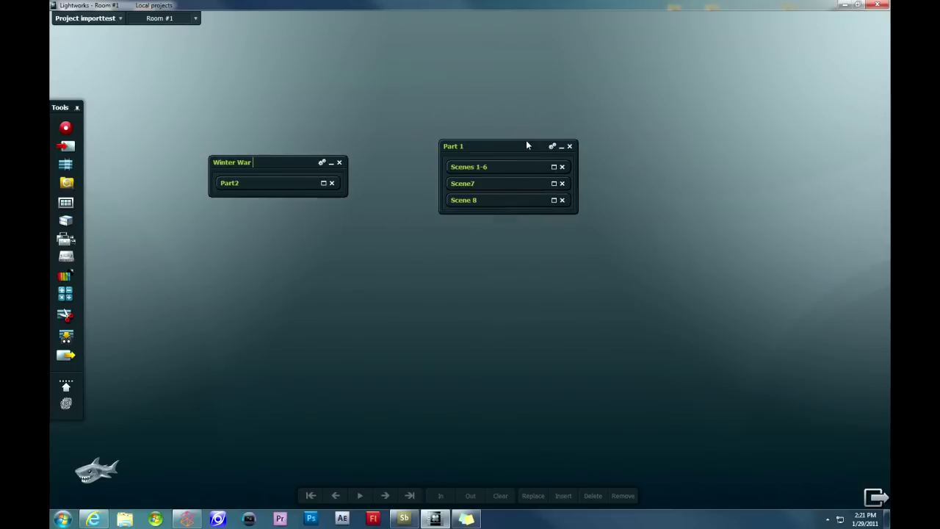
{"action": "left_click", "coordinate": [324, 184]}
{"action": "left_click_drag", "start_coordinate": [296, 189], "coordinate": [532, 218]}
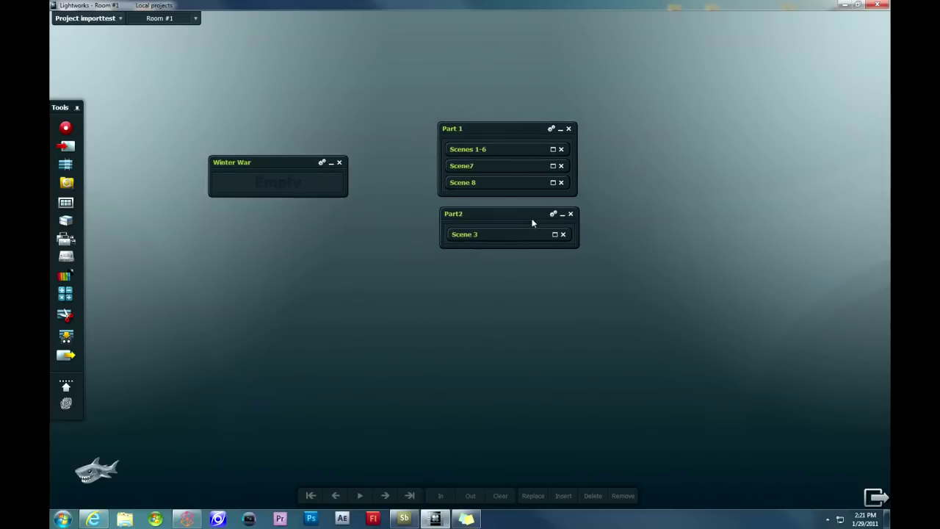
Step: Open the Scenes 1-6 bin, collapse it, and return it into the Part 1 rack
{"action": "left_click", "coordinate": [553, 149]}
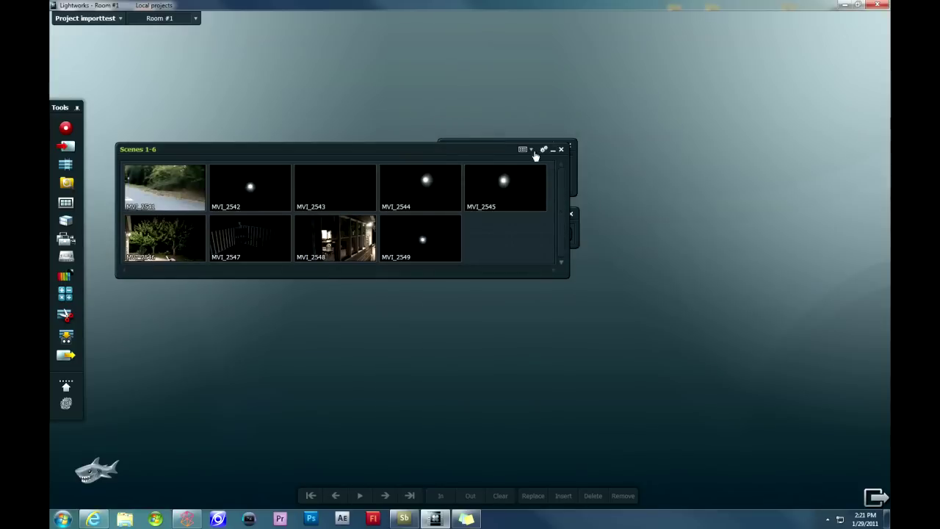
{"action": "left_click_drag", "start_coordinate": [485, 151], "coordinate": [710, 88]}
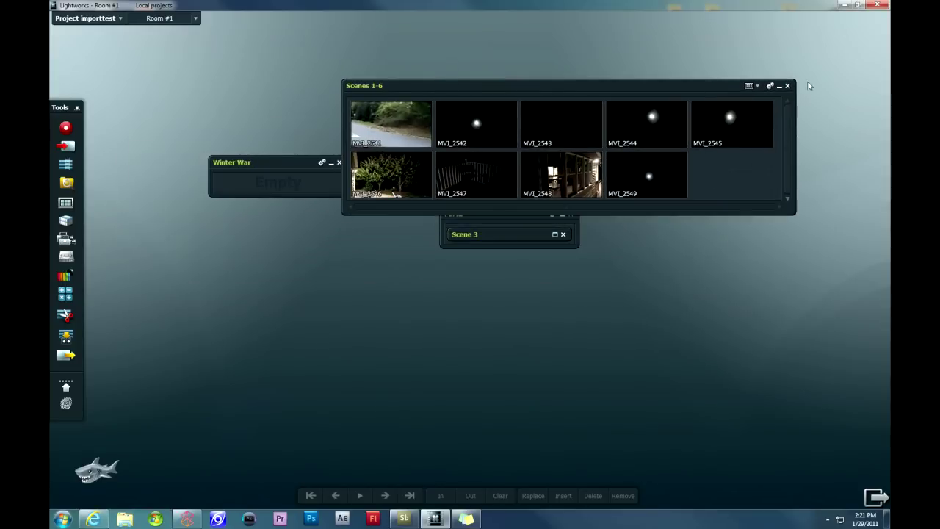
{"action": "left_click", "coordinate": [784, 89]}
{"action": "left_click_drag", "start_coordinate": [722, 86], "coordinate": [492, 153]}
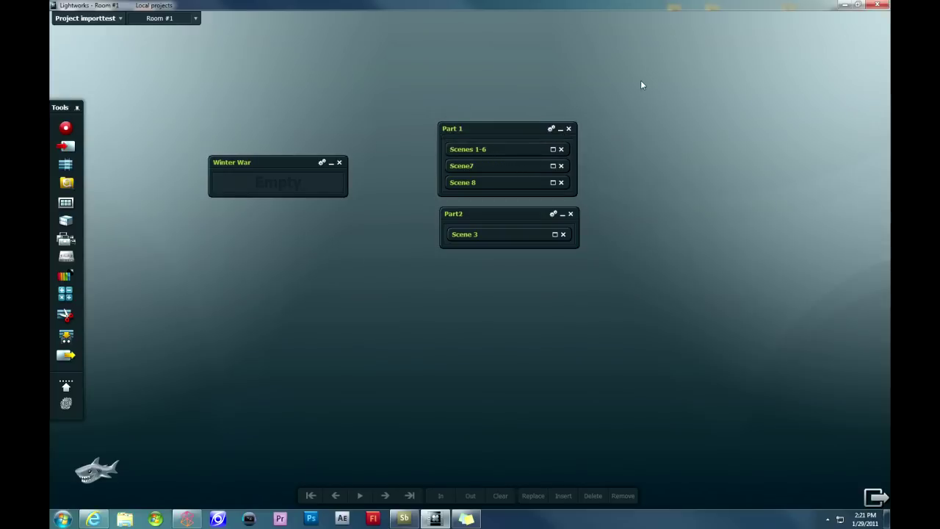